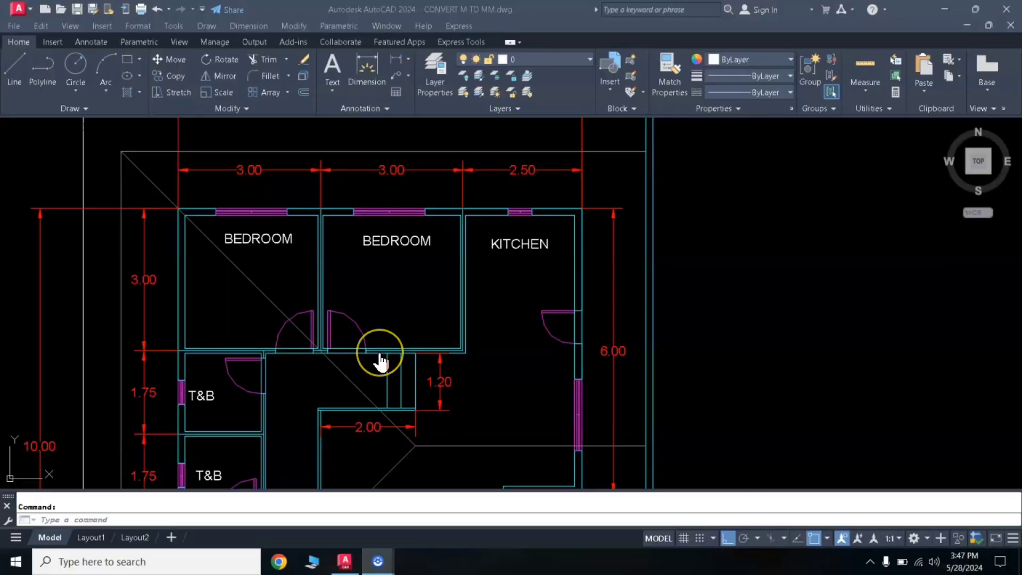
Pan and zoom around the floor plan to show the lower rooms and bedrooms.
{"action": "scroll", "coordinate": [395, 349], "scroll_direction": "up", "scroll_amount": 5}
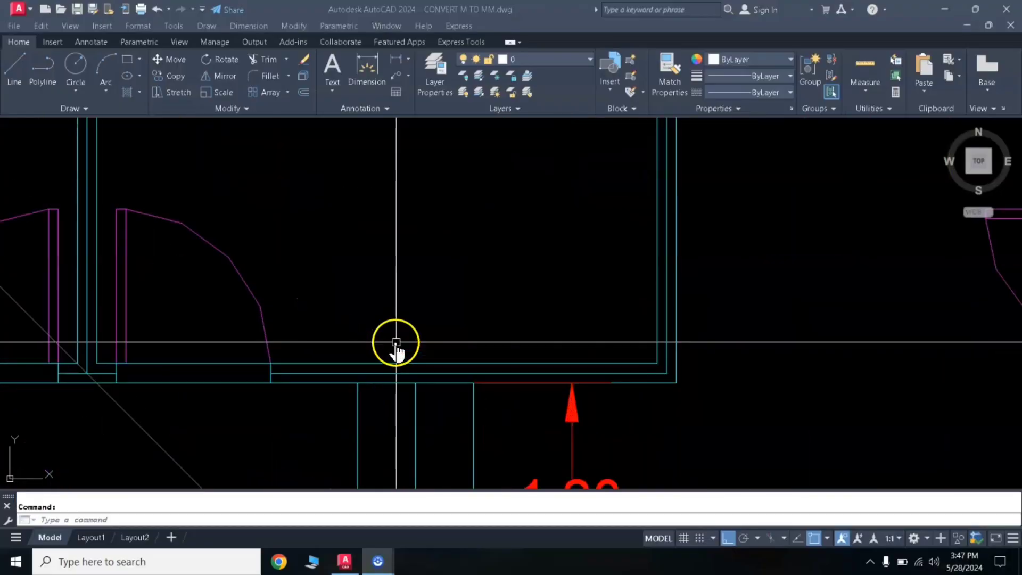
{"action": "scroll", "coordinate": [396, 345], "scroll_direction": "down", "scroll_amount": 3}
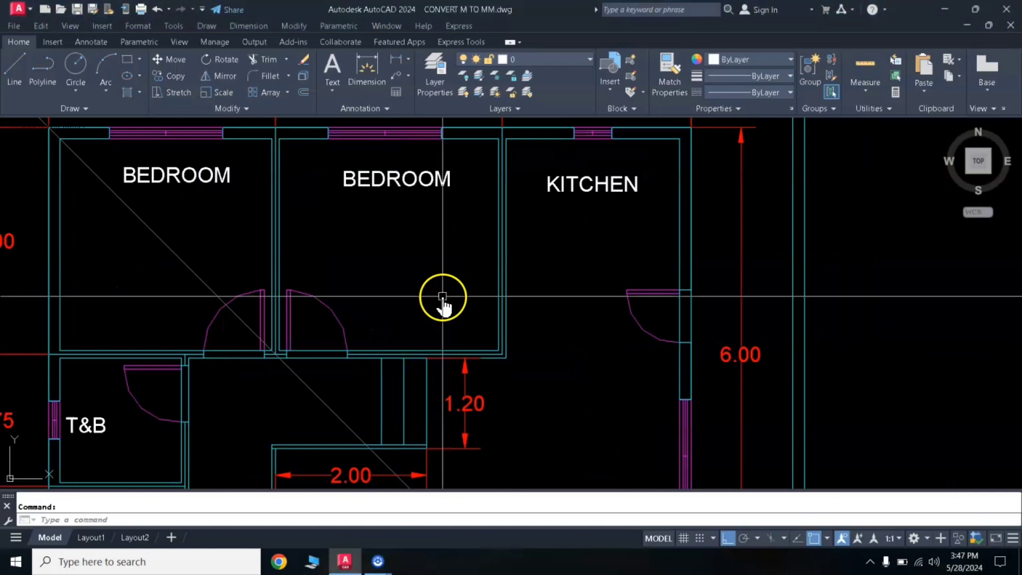
{"action": "scroll", "coordinate": [388, 304], "scroll_direction": "up", "scroll_amount": 4}
{"action": "scroll", "coordinate": [389, 305], "scroll_direction": "down", "scroll_amount": 6}
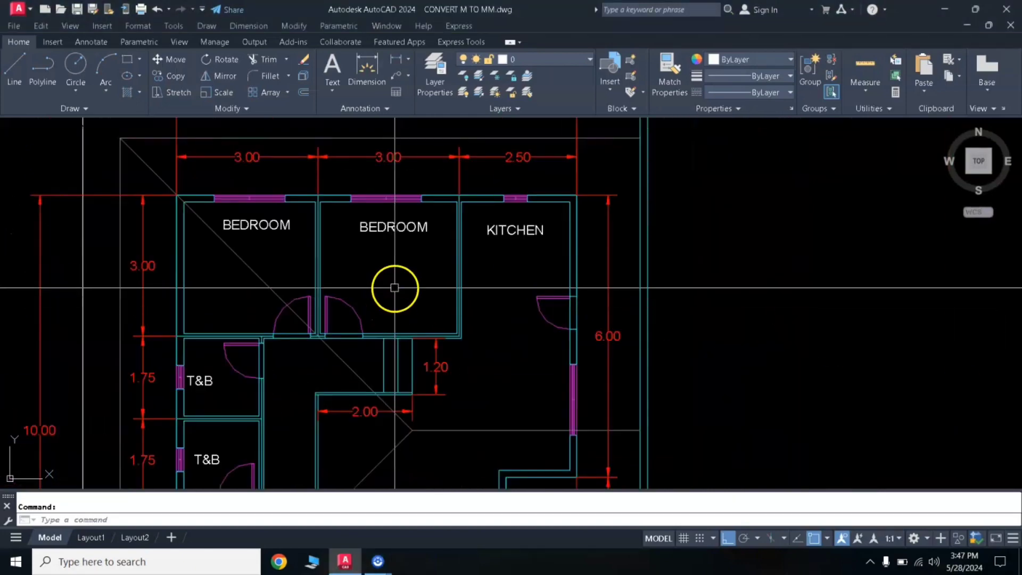
{"action": "mouse_move", "coordinate": [395, 288]}
{"action": "middle_mouse_down"}
{"action": "mouse_move", "coordinate": [404, 323]}
{"action": "mouse_move", "coordinate": [397, 291]}
{"action": "middle_mouse_up"}
{"action": "scroll", "coordinate": [388, 350], "scroll_direction": "up", "scroll_amount": 2}
{"action": "scroll", "coordinate": [392, 330], "scroll_direction": "down", "scroll_amount": 2}
{"action": "scroll", "coordinate": [395, 286], "scroll_direction": "up", "scroll_amount": 2}
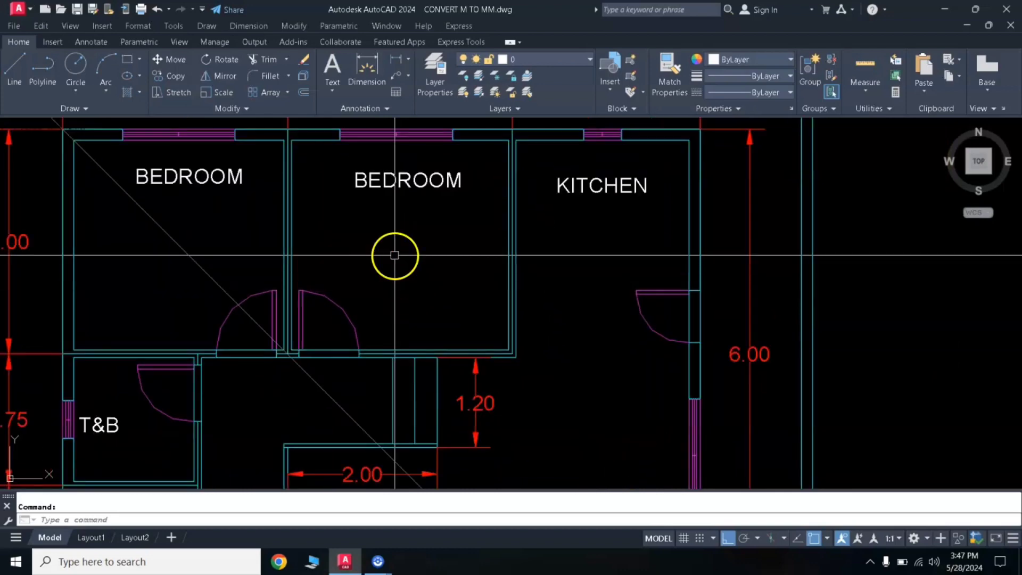
{"action": "scroll", "coordinate": [394, 255], "scroll_direction": "down", "scroll_amount": 2}
{"action": "middle_click_drag", "start_coordinate": [394, 244], "coordinate": [390, 299]}
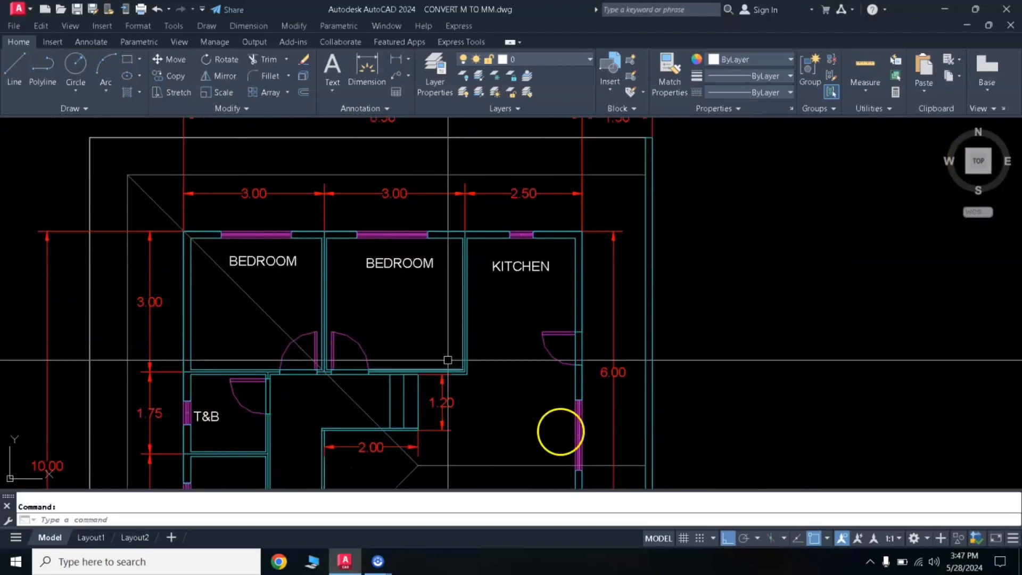
{"action": "scroll", "coordinate": [396, 381], "scroll_direction": "up", "scroll_amount": 2}
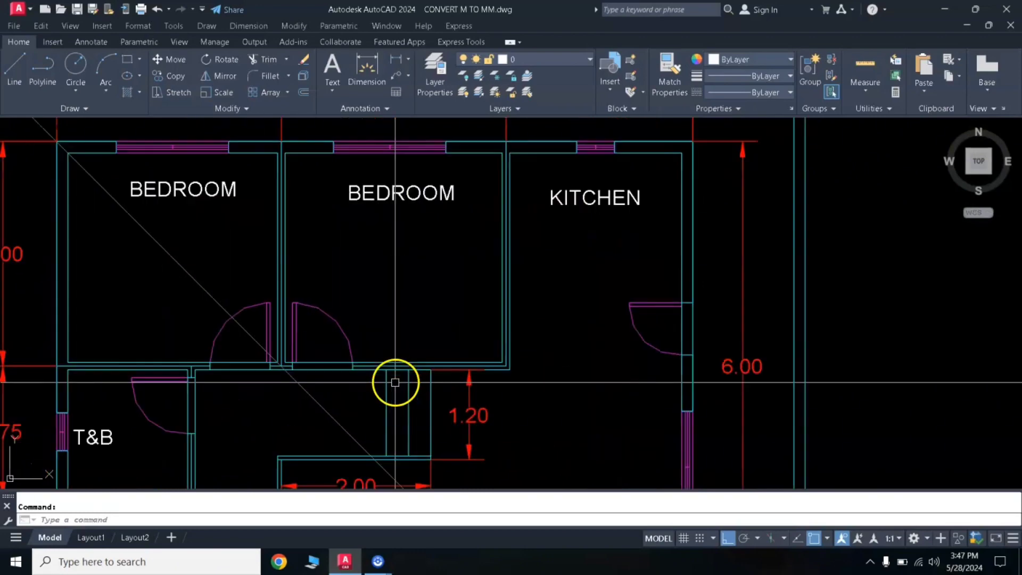
{"action": "scroll", "coordinate": [408, 276], "scroll_direction": "down", "scroll_amount": 2}
{"action": "middle_click_drag", "start_coordinate": [408, 272], "coordinate": [433, 275]}
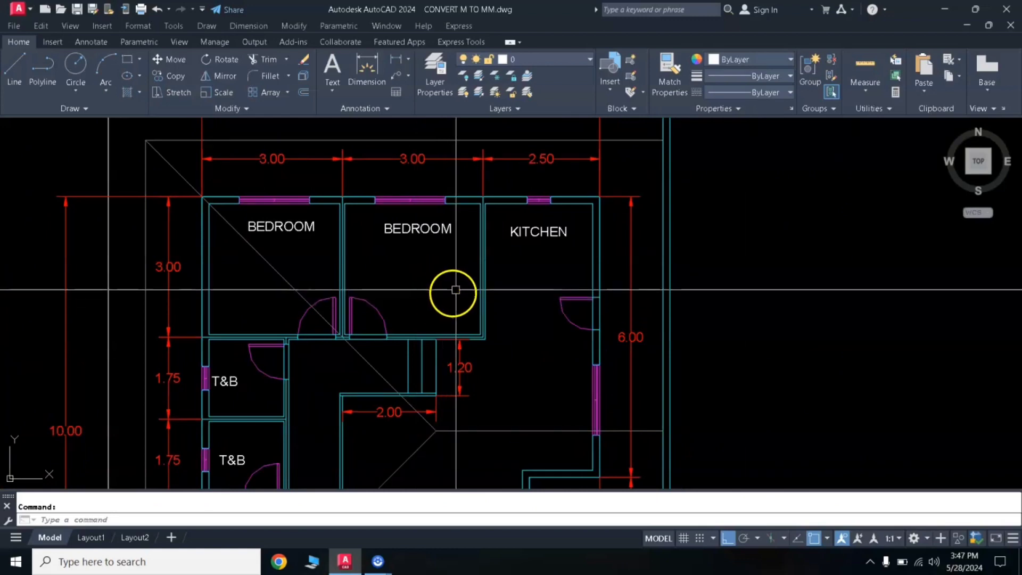
{"action": "middle_click_drag", "start_coordinate": [442, 315], "coordinate": [393, 279]}
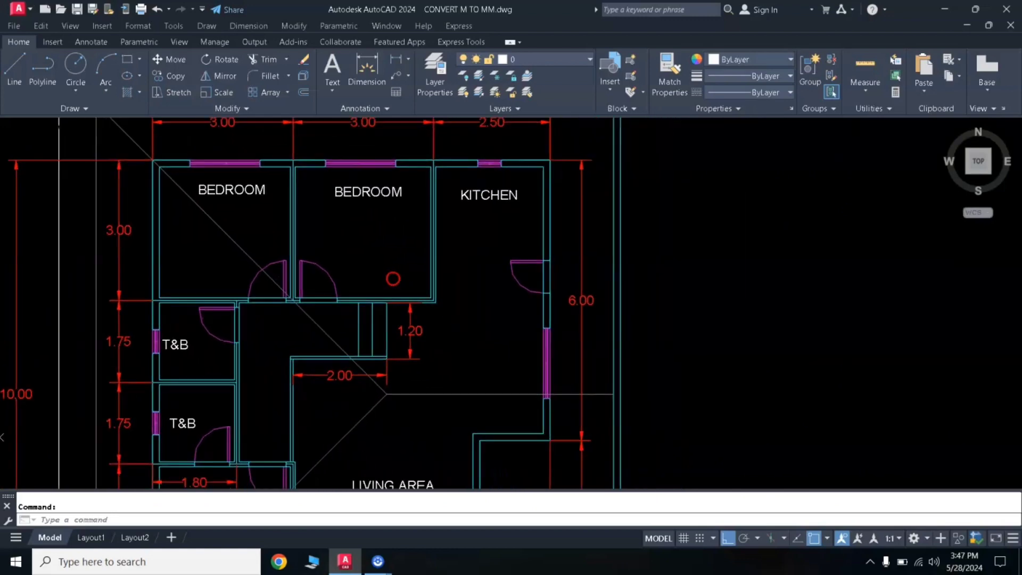
Zoom in on the bedroom's bottom wall and the living-area corner by the 2.00 dimension.
{"action": "scroll", "coordinate": [373, 274], "scroll_direction": "down", "scroll_amount": 2}
{"action": "scroll", "coordinate": [388, 251], "scroll_direction": "down", "scroll_amount": 1}
{"action": "scroll", "coordinate": [380, 251], "scroll_direction": "up", "scroll_amount": 2}
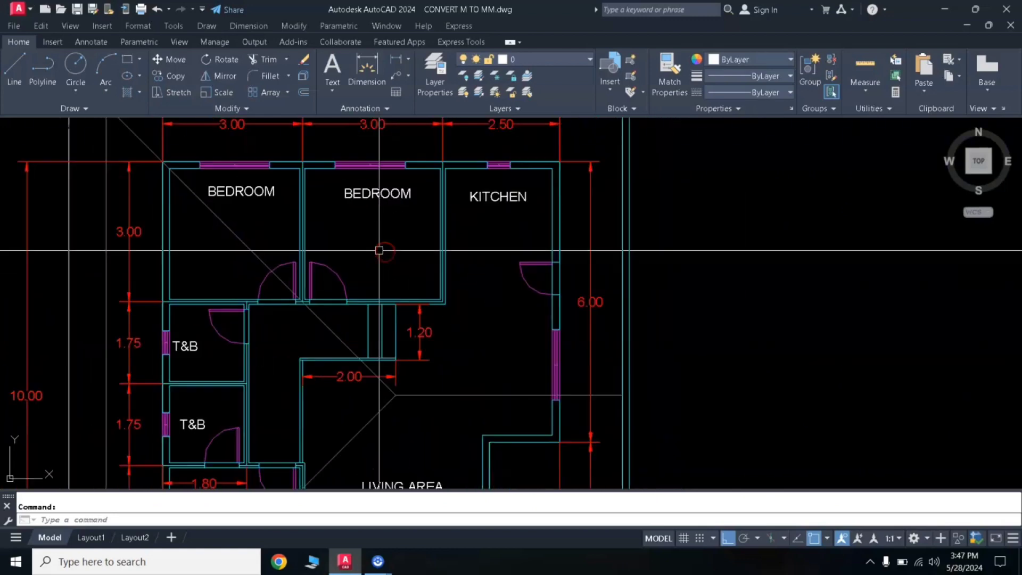
{"action": "scroll", "coordinate": [379, 250], "scroll_direction": "up", "scroll_amount": 2}
{"action": "scroll", "coordinate": [380, 250], "scroll_direction": "down", "scroll_amount": 2}
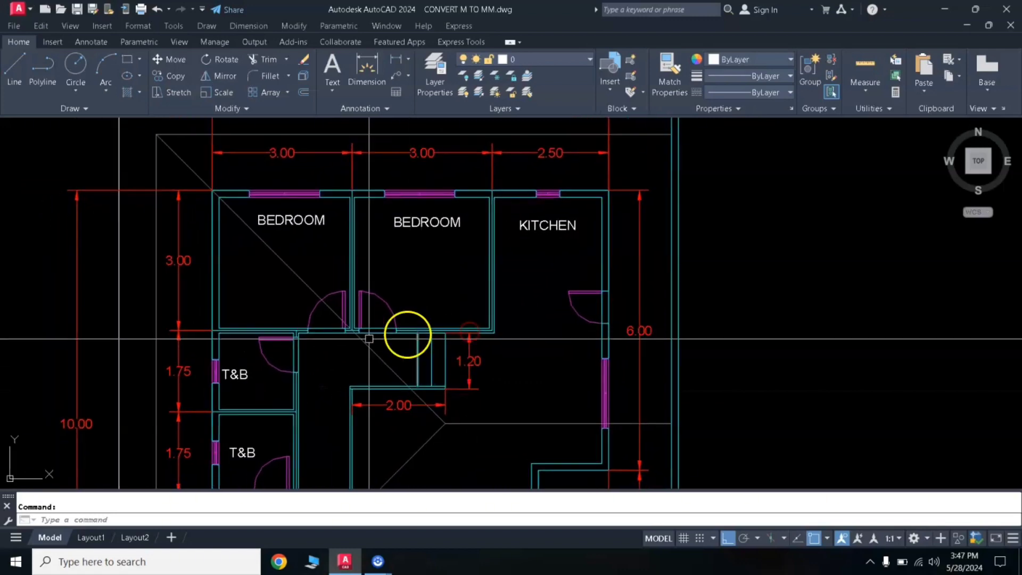
{"action": "scroll", "coordinate": [387, 336], "scroll_direction": "up", "scroll_amount": 2}
{"action": "scroll", "coordinate": [437, 296], "scroll_direction": "down", "scroll_amount": 4}
{"action": "scroll", "coordinate": [438, 301], "scroll_direction": "up", "scroll_amount": 2}
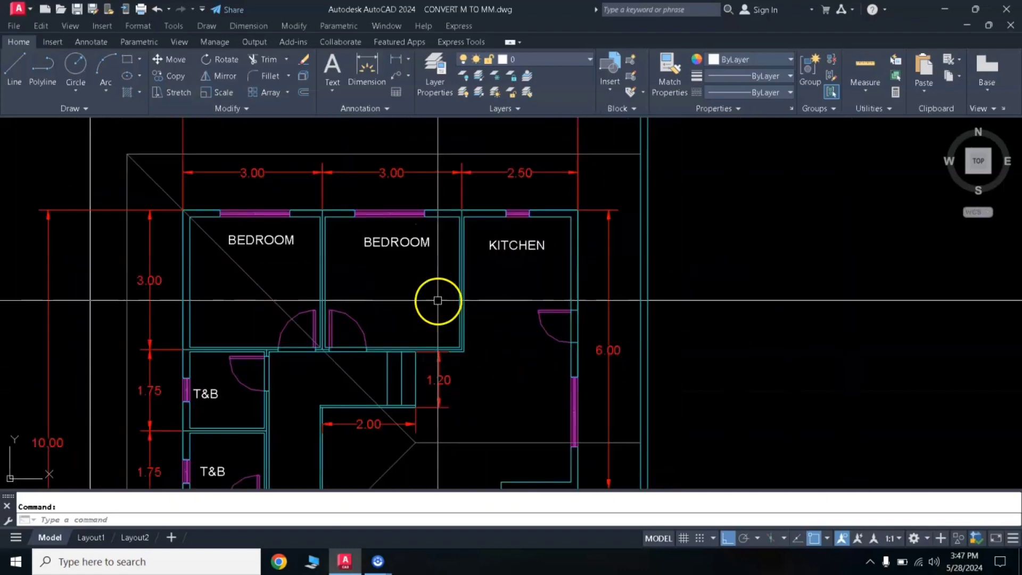
{"action": "middle_click_drag", "start_coordinate": [431, 264], "coordinate": [434, 249]}
{"action": "scroll", "coordinate": [381, 330], "scroll_direction": "up", "scroll_amount": 4}
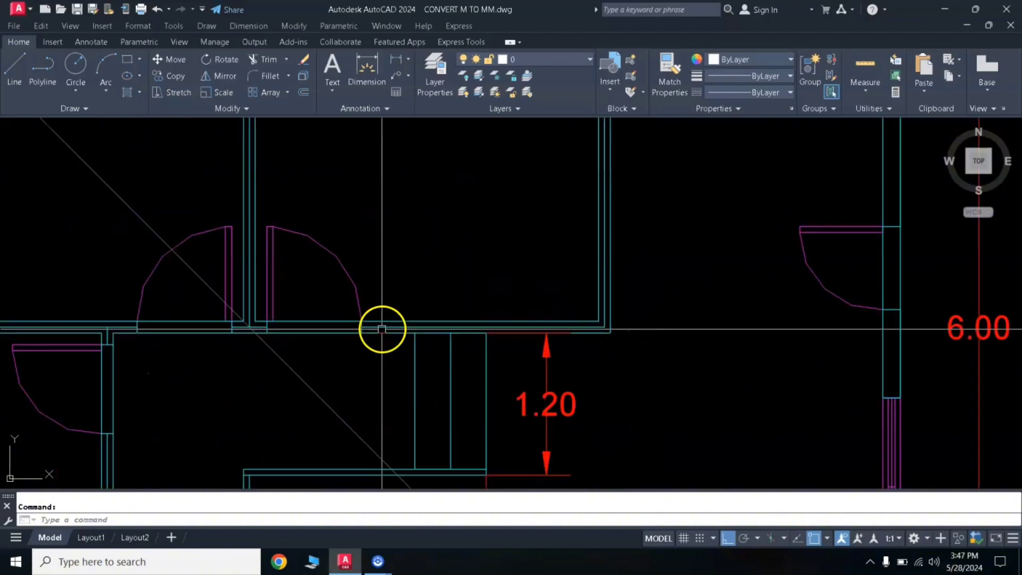
{"action": "scroll", "coordinate": [394, 317], "scroll_direction": "down", "scroll_amount": 3}
{"action": "scroll", "coordinate": [437, 319], "scroll_direction": "down", "scroll_amount": 3}
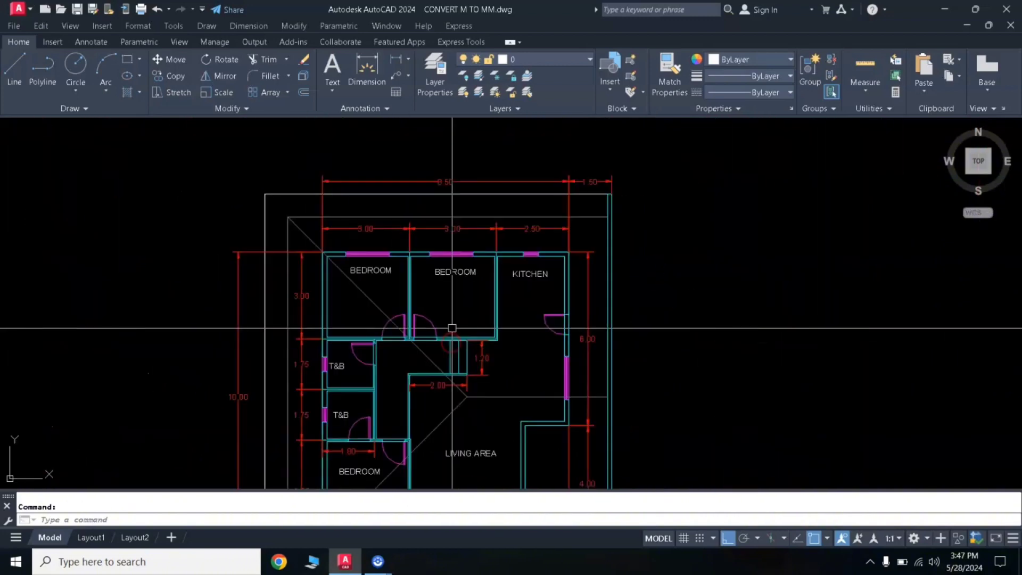
{"action": "middle_click_drag", "start_coordinate": [462, 320], "coordinate": [458, 253]}
{"action": "scroll", "coordinate": [426, 299], "scroll_direction": "up", "scroll_amount": 2}
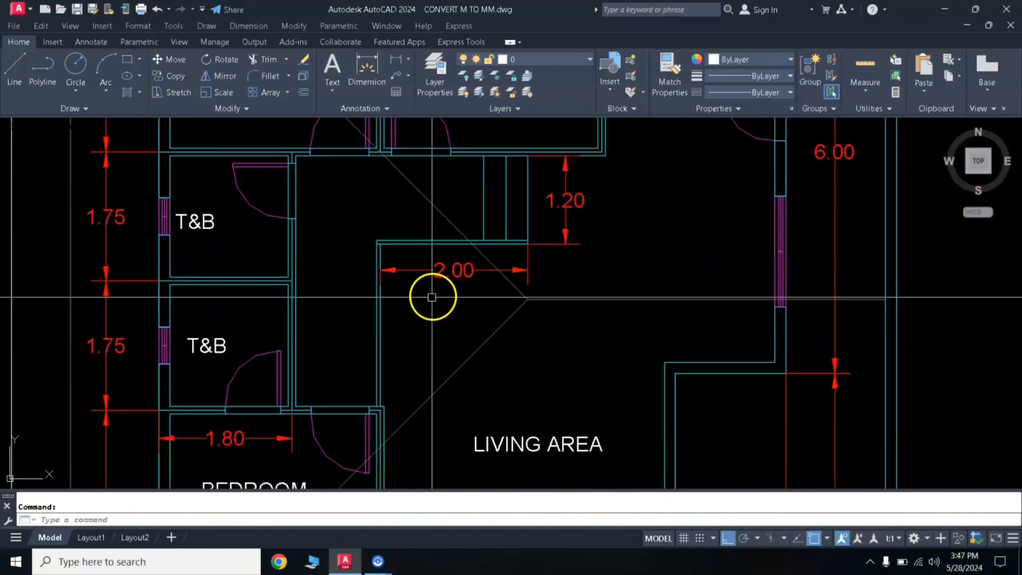
{"action": "mouse_move", "coordinate": [480, 292]}
{"action": "middle_mouse_down"}
{"action": "mouse_move", "coordinate": [440, 267]}
{"action": "mouse_move", "coordinate": [412, 306]}
{"action": "middle_mouse_up"}
{"action": "scroll", "coordinate": [422, 315], "scroll_direction": "up", "scroll_amount": 3}
{"action": "scroll", "coordinate": [422, 310], "scroll_direction": "down", "scroll_amount": 4}
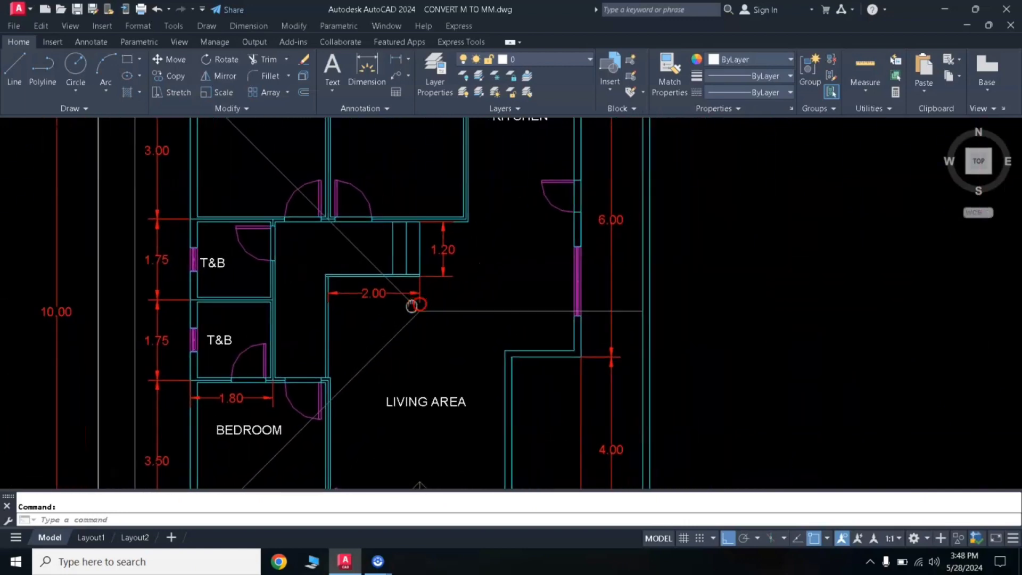
{"action": "left_click", "coordinate": [481, 342]}
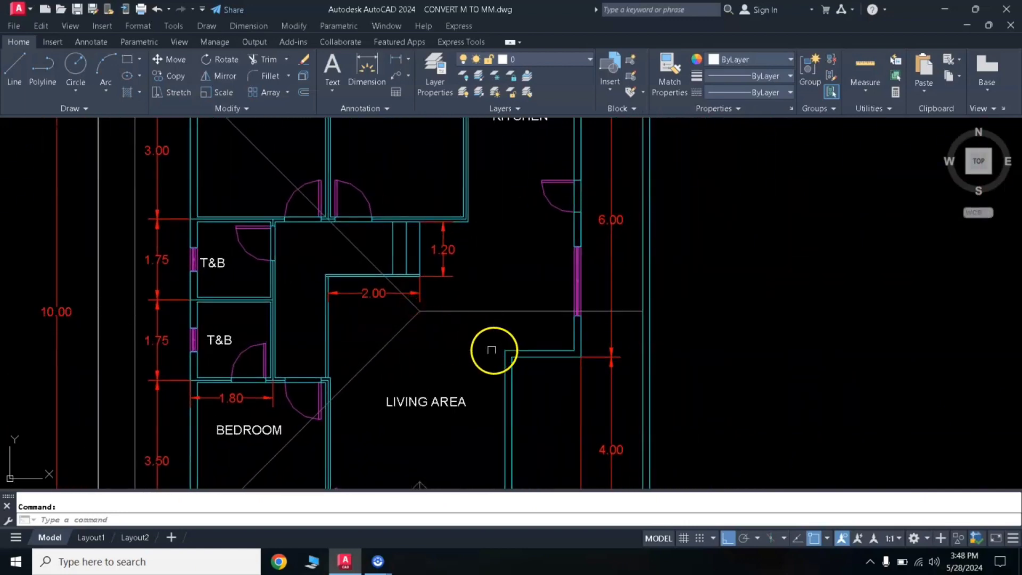
Pan across the drawing to bring the Closed Cross and Open Cross samples into view.
{"action": "middle_click_drag", "start_coordinate": [490, 354], "coordinate": [433, 297]}
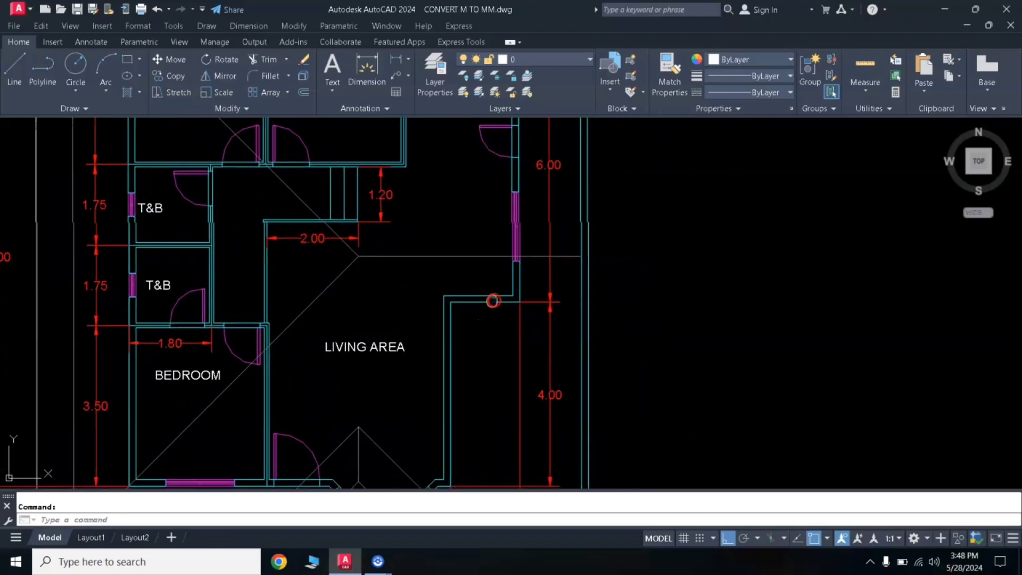
{"action": "scroll", "coordinate": [678, 322], "scroll_direction": "down", "scroll_amount": 5}
{"action": "middle_click_drag", "start_coordinate": [678, 321], "coordinate": [446, 315]}
{"action": "scroll", "coordinate": [446, 315], "scroll_direction": "down", "scroll_amount": 2}
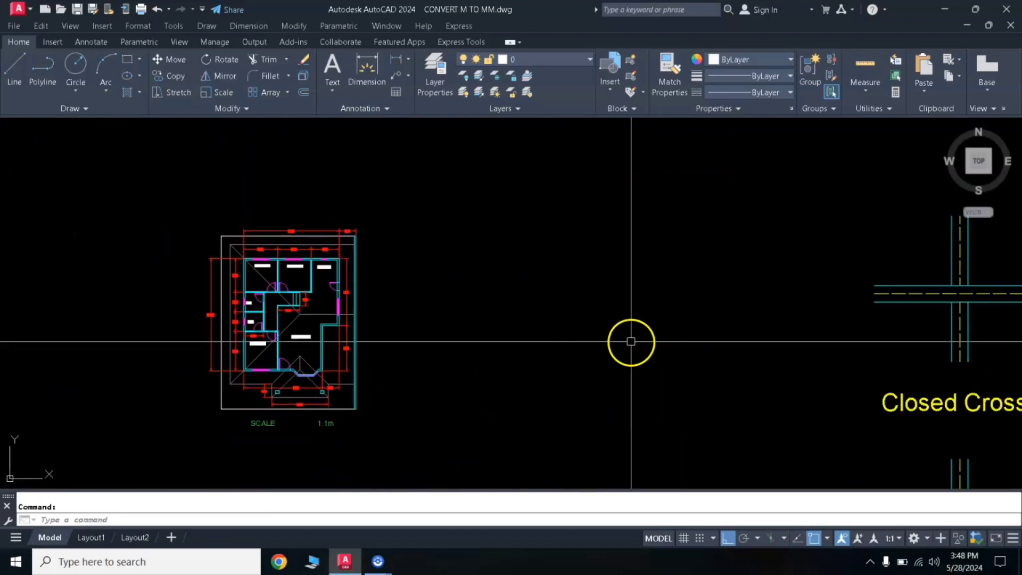
{"action": "middle_click_drag", "start_coordinate": [632, 342], "coordinate": [379, 313]}
{"action": "scroll", "coordinate": [599, 346], "scroll_direction": "down", "scroll_amount": 2}
{"action": "middle_click_drag", "start_coordinate": [692, 350], "coordinate": [422, 303]}
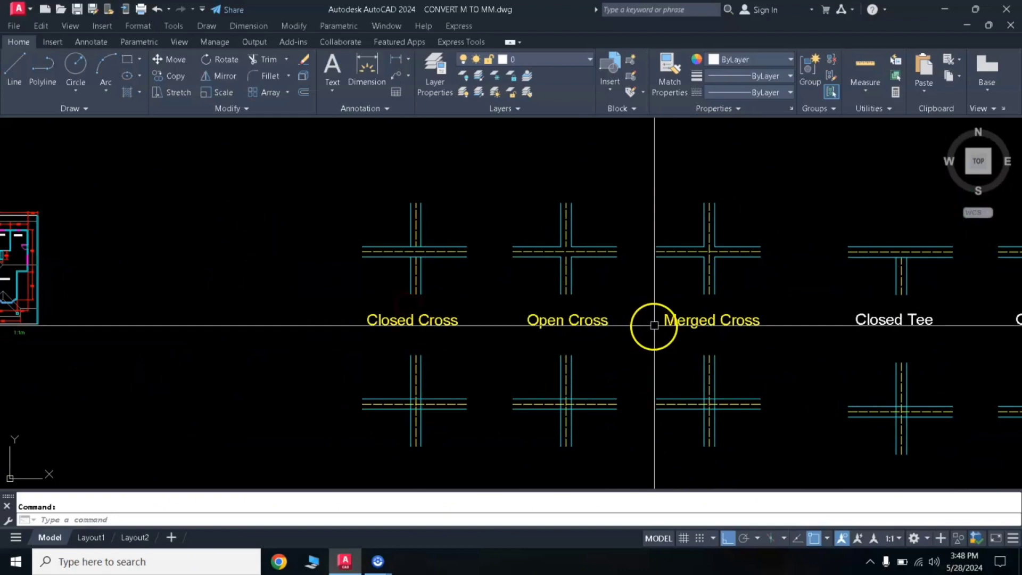
{"action": "mouse_move", "coordinate": [636, 322]}
{"action": "middle_mouse_down"}
{"action": "mouse_move", "coordinate": [506, 305]}
{"action": "mouse_move", "coordinate": [499, 293]}
{"action": "middle_mouse_up"}
{"action": "scroll", "coordinate": [503, 318], "scroll_direction": "up", "scroll_amount": 2}
{"action": "scroll", "coordinate": [504, 317], "scroll_direction": "down", "scroll_amount": 2}
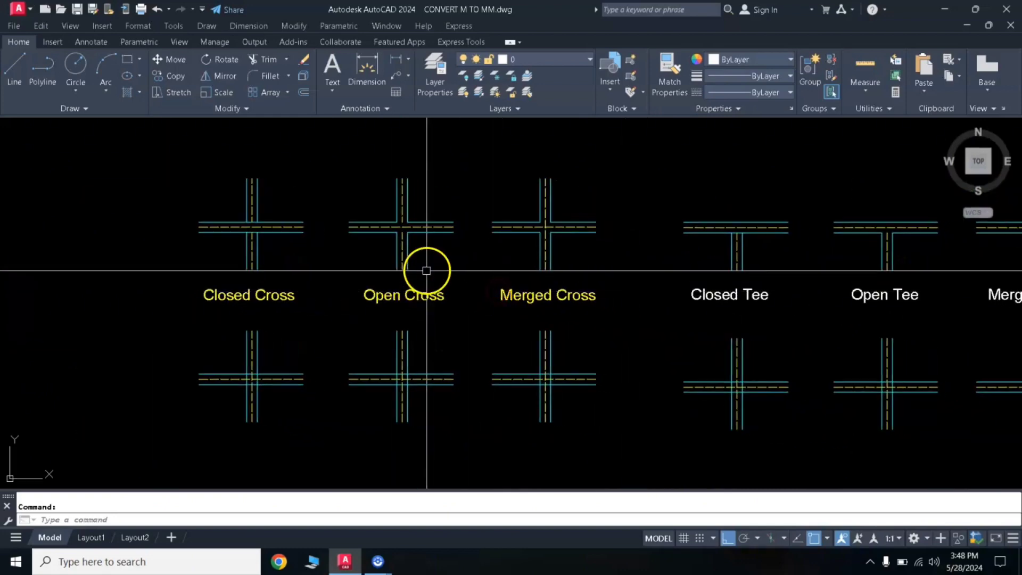
{"action": "scroll", "coordinate": [427, 271], "scroll_direction": "up", "scroll_amount": 2}
{"action": "scroll", "coordinate": [473, 270], "scroll_direction": "down", "scroll_amount": 2}
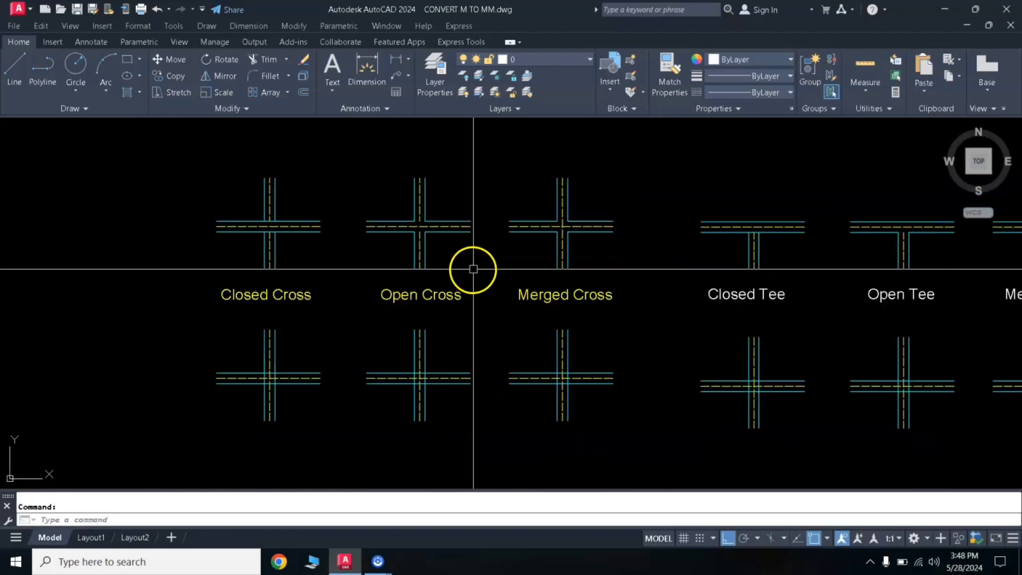
{"action": "middle_click_drag", "start_coordinate": [509, 253], "coordinate": [457, 248]}
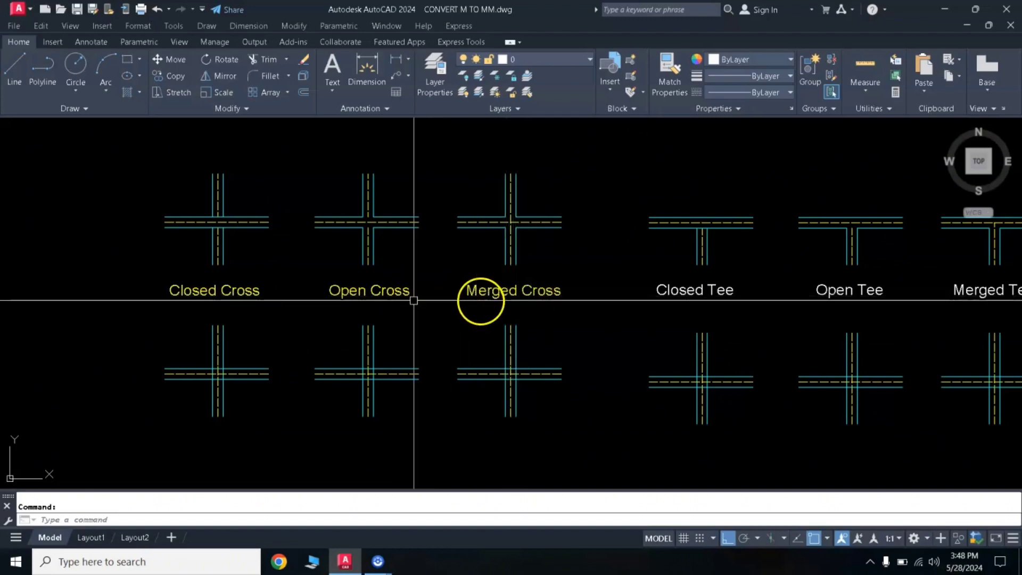
{"action": "scroll", "coordinate": [280, 264], "scroll_direction": "up", "scroll_amount": 2}
{"action": "middle_click_drag", "start_coordinate": [327, 263], "coordinate": [480, 253]}
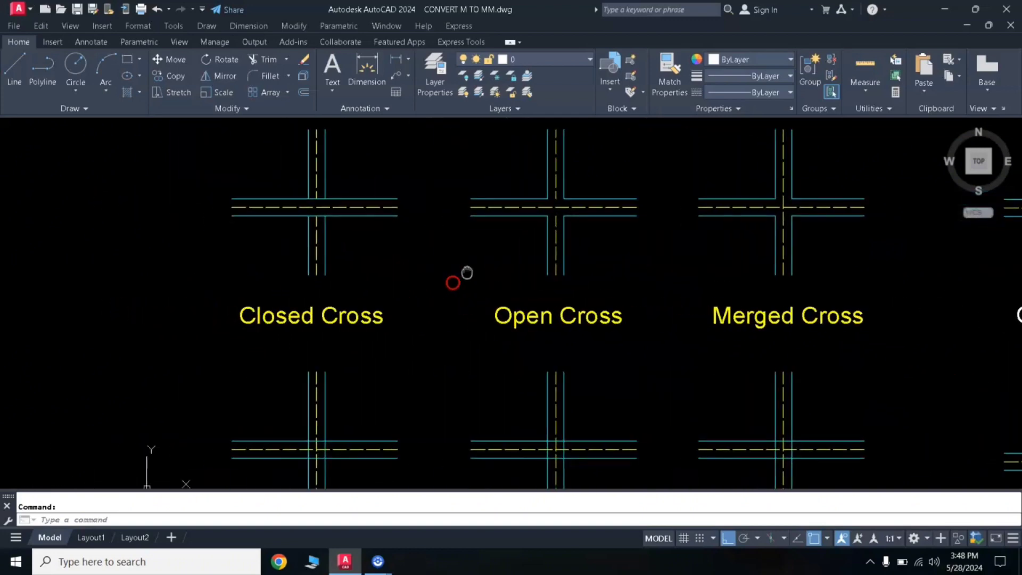
{"action": "scroll", "coordinate": [480, 253], "scroll_direction": "down", "scroll_amount": 2}
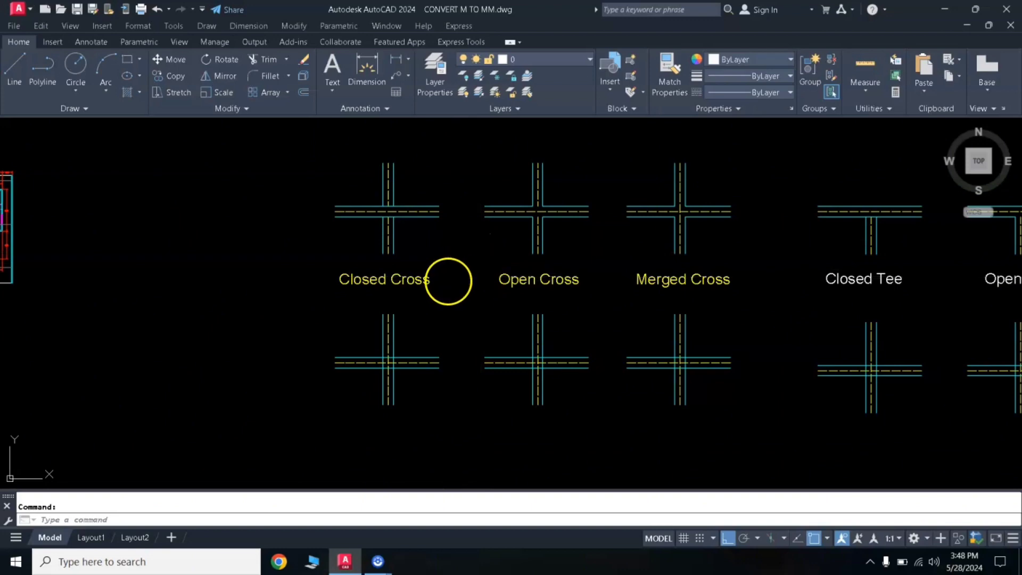
Zoom and pan to enlarge the cross junction samples, then clear the selection.
{"action": "key", "text": "Return"}
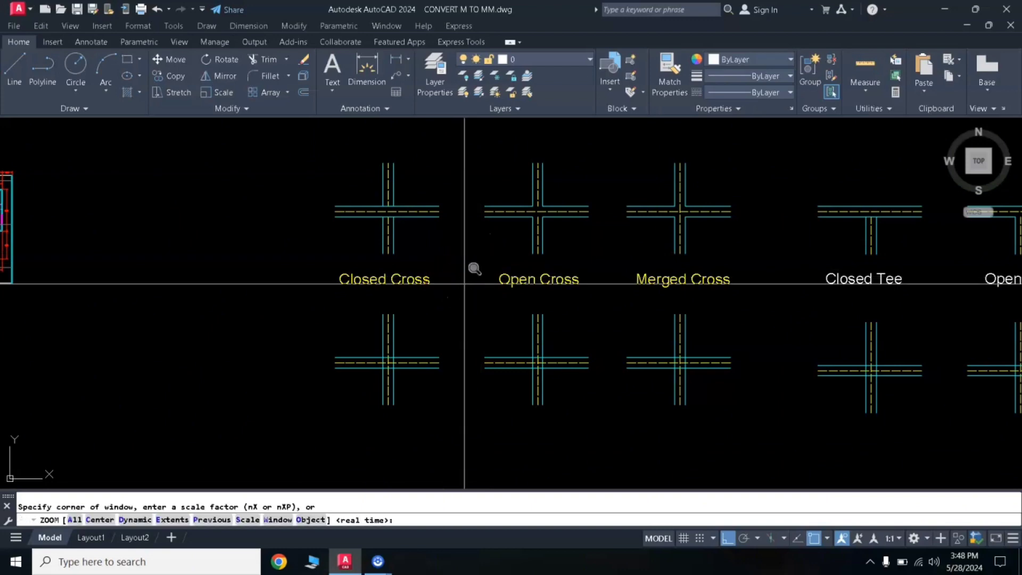
{"action": "key", "text": "Return"}
{"action": "left_click_drag", "start_coordinate": [461, 289], "coordinate": [498, 219]}
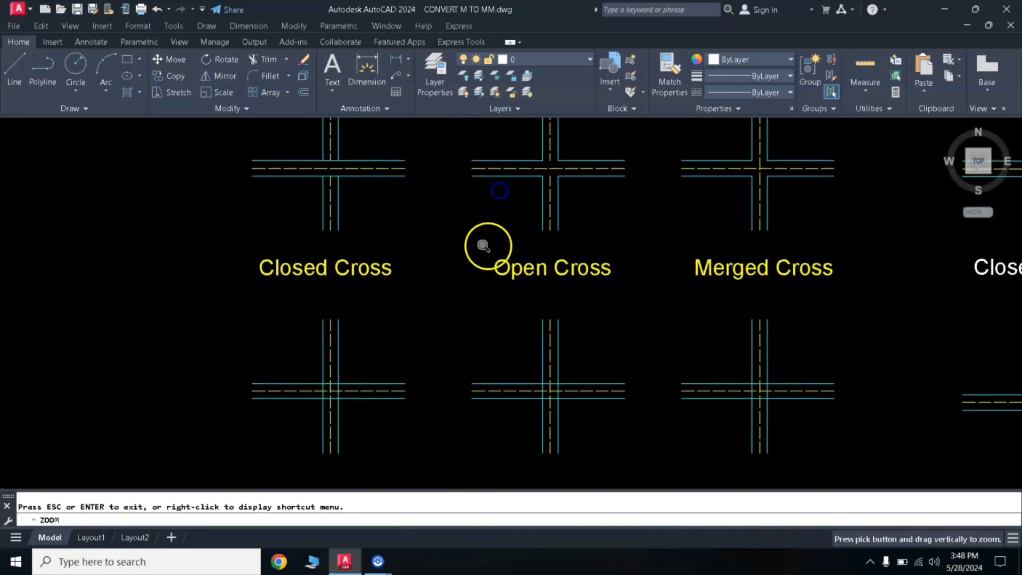
{"action": "right_click", "coordinate": [483, 246]}
{"action": "left_click", "coordinate": [510, 273]}
{"action": "left_click_drag", "start_coordinate": [494, 240], "coordinate": [477, 251]}
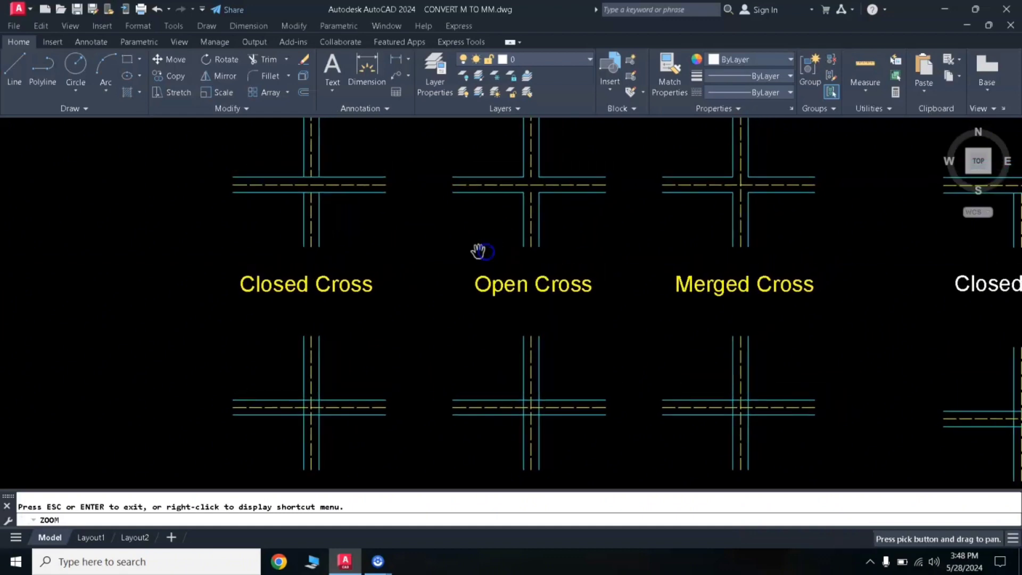
{"action": "right_click", "coordinate": [480, 256]}
{"action": "left_click", "coordinate": [502, 263]}
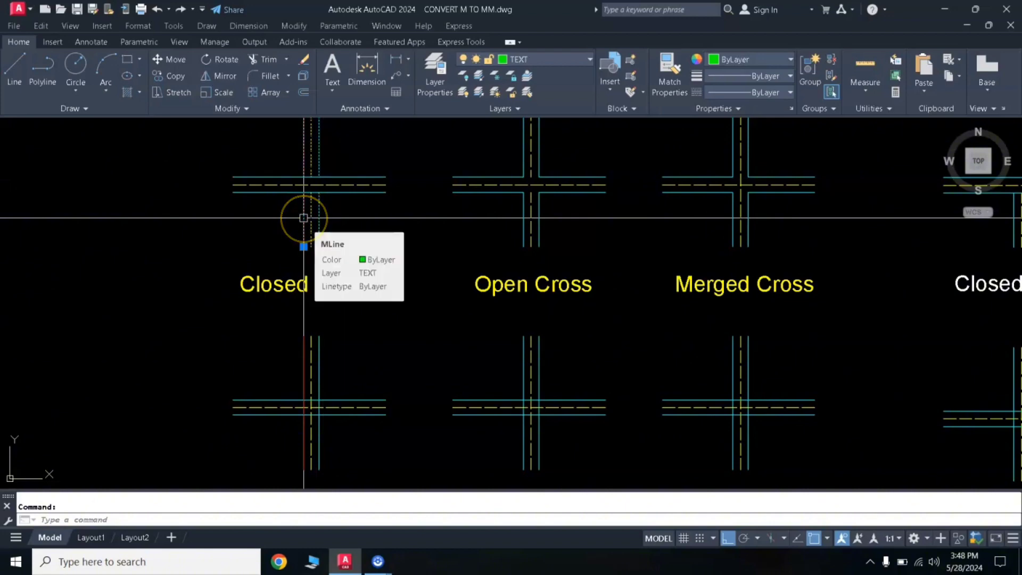
{"action": "key", "text": "Escape"}
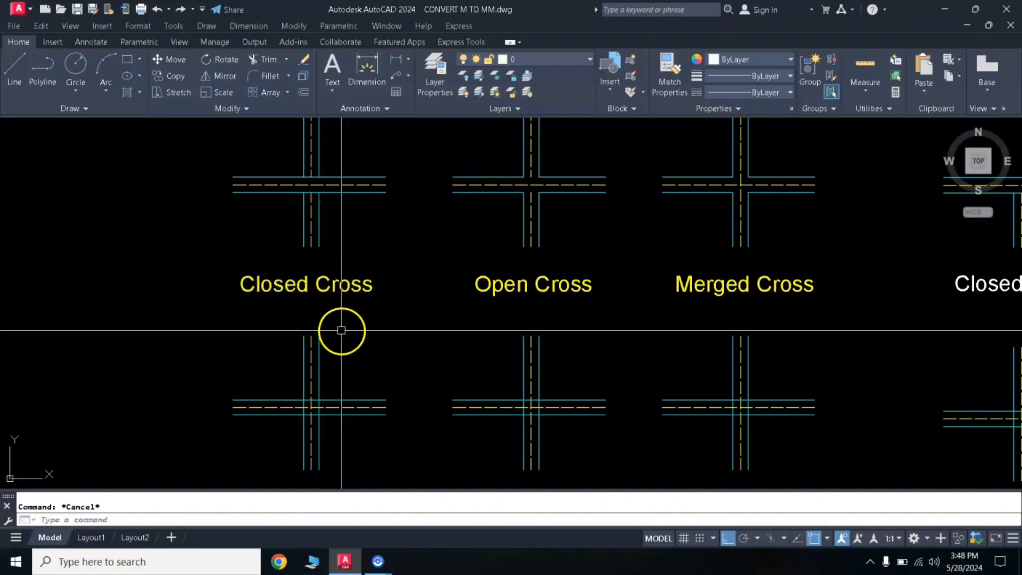
Apply the MLEDIT Closed Cross edit to the lower cross sample's multilines.
{"action": "type", "text": "l"}
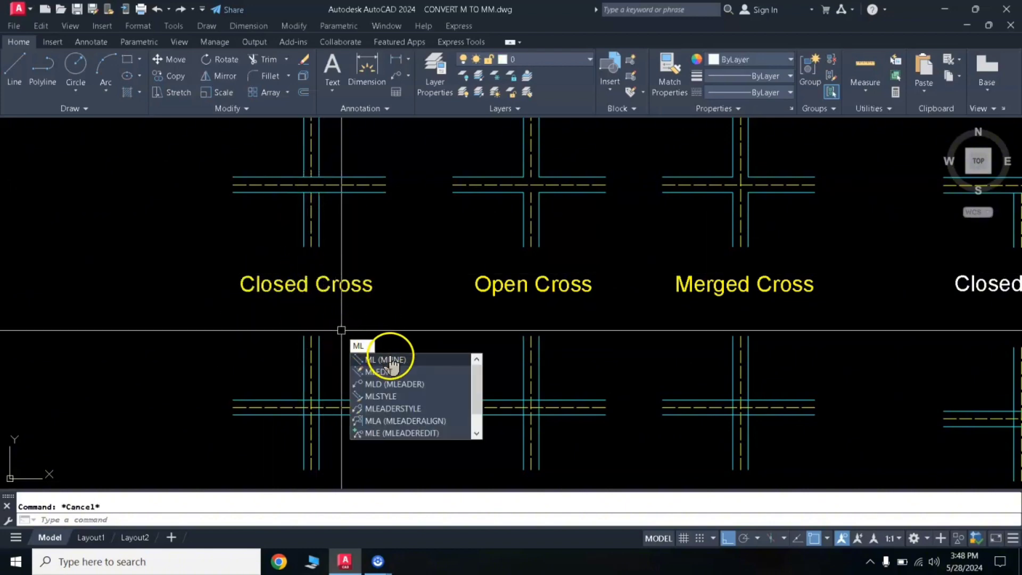
{"action": "left_click", "coordinate": [392, 373]}
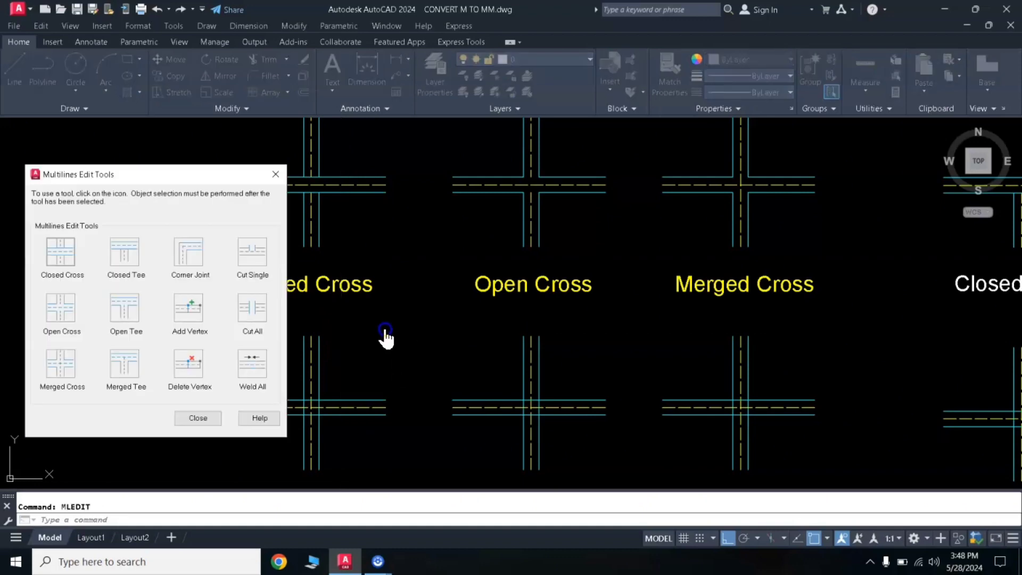
{"action": "left_click_drag", "start_coordinate": [175, 165], "coordinate": [539, 147]}
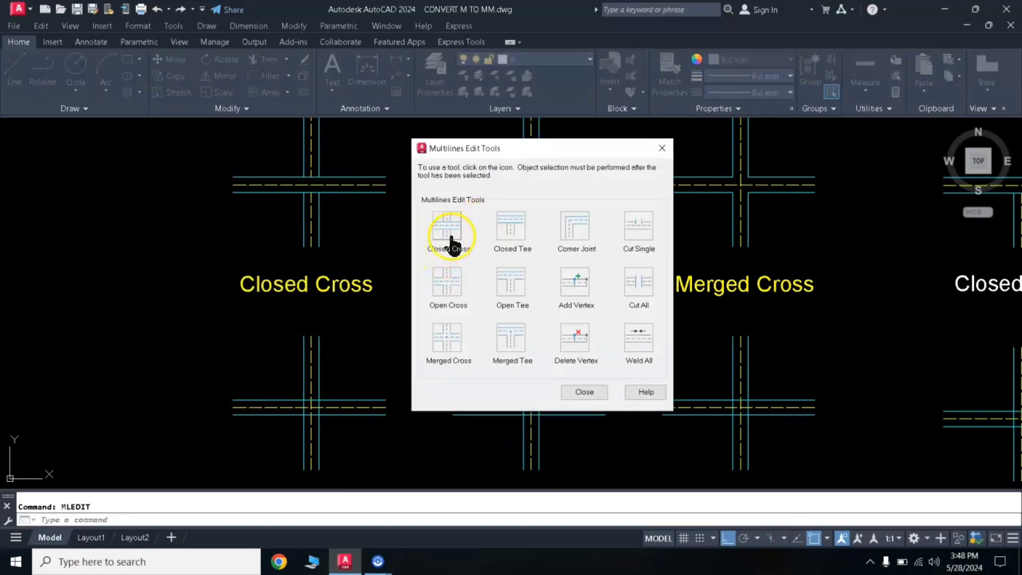
{"action": "left_click", "coordinate": [448, 227]}
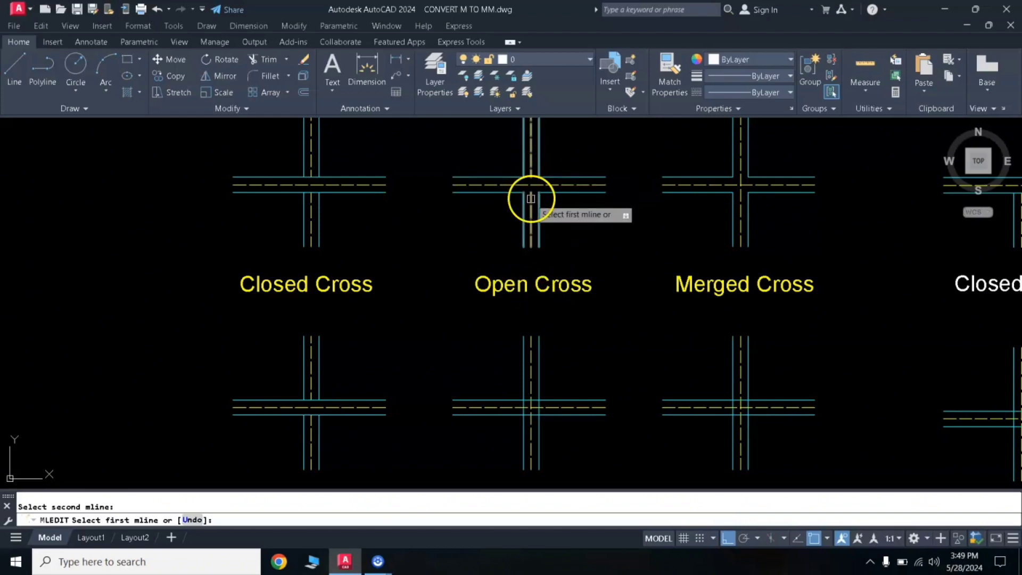
{"action": "scroll", "coordinate": [534, 185], "scroll_direction": "up", "scroll_amount": 4}
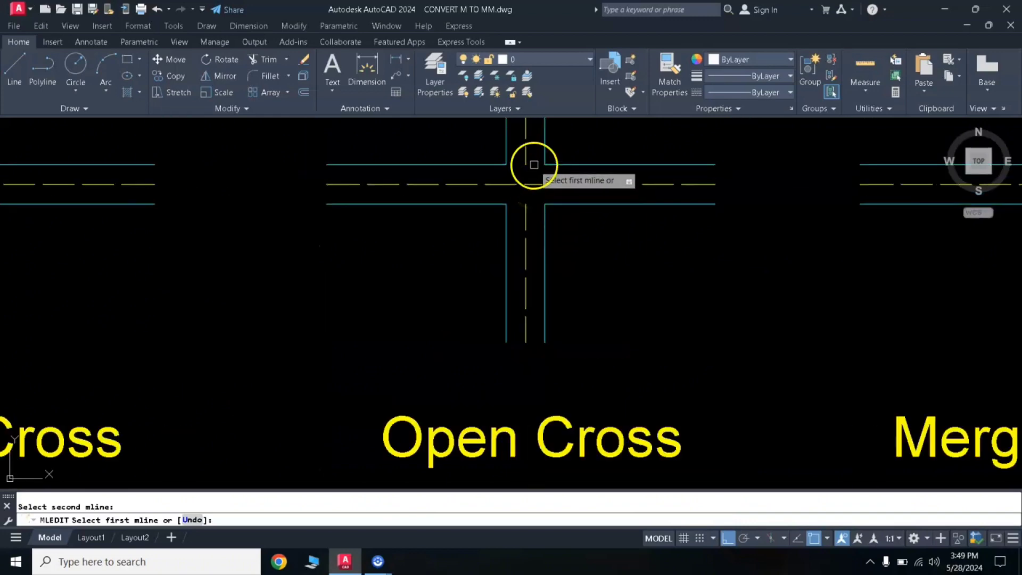
{"action": "scroll", "coordinate": [529, 205], "scroll_direction": "down", "scroll_amount": 4}
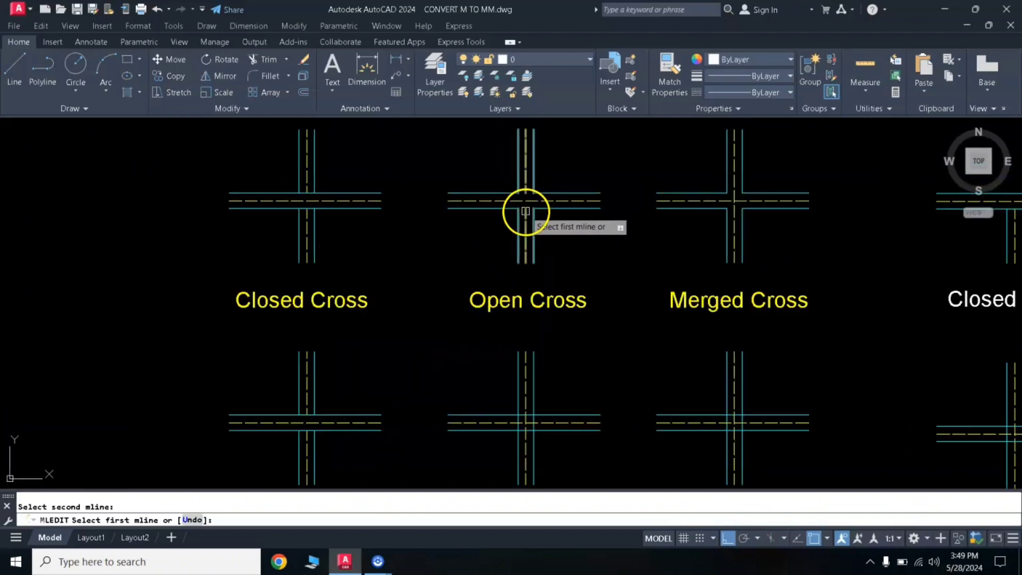
{"action": "middle_click_drag", "start_coordinate": [541, 256], "coordinate": [533, 233]}
Apply Open Cross to the lower sample's multilines with MLEDIT.
{"action": "key", "text": "Return"}
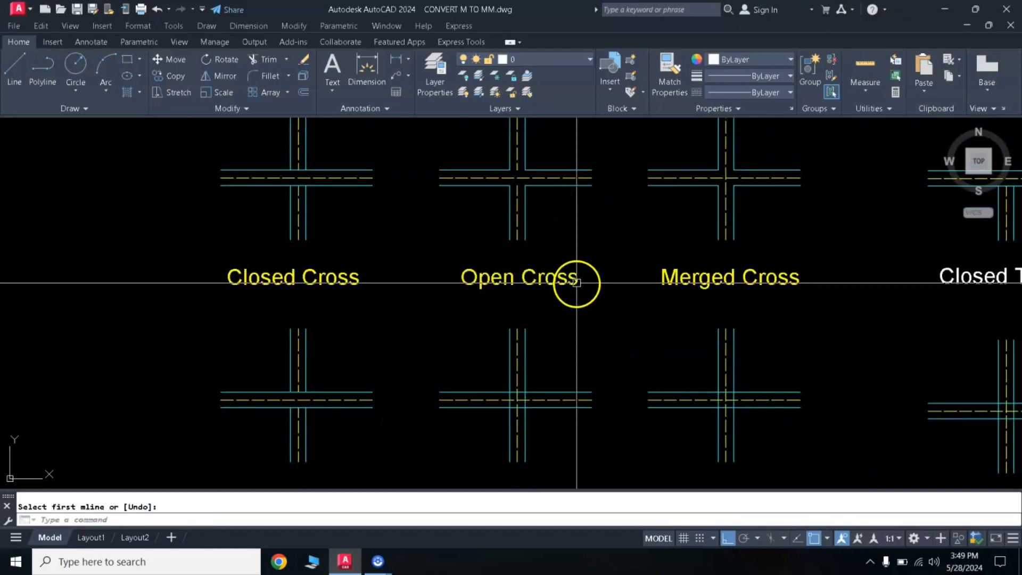
{"action": "type", "text": "ml"}
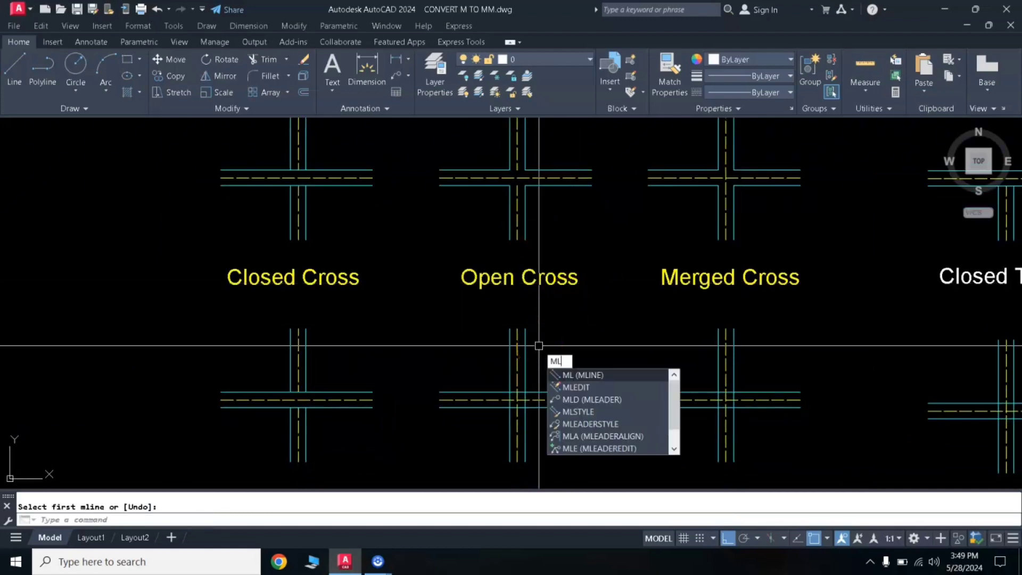
{"action": "left_click", "coordinate": [577, 388]}
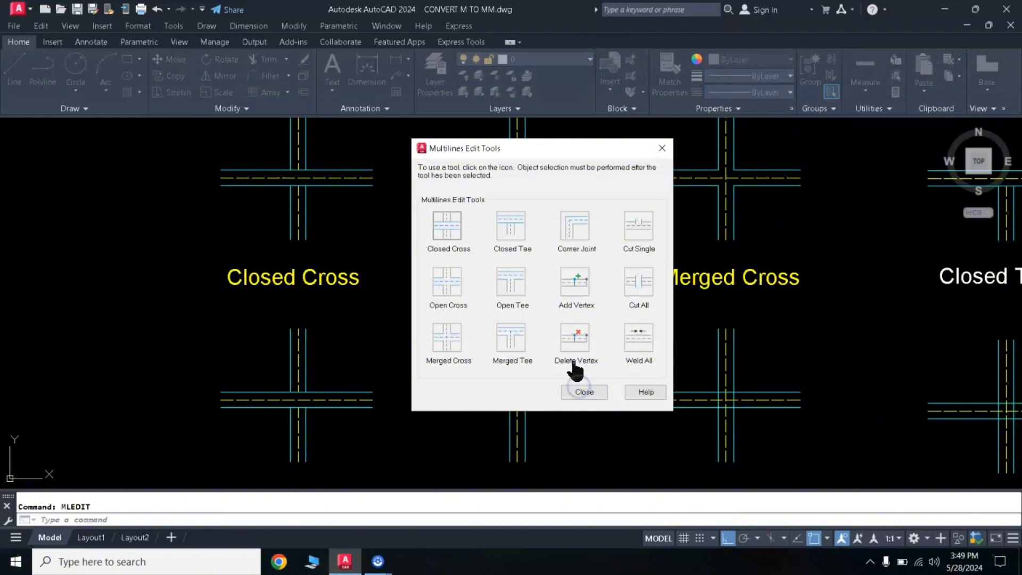
{"action": "left_click", "coordinate": [446, 290]}
{"action": "left_click", "coordinate": [491, 408]}
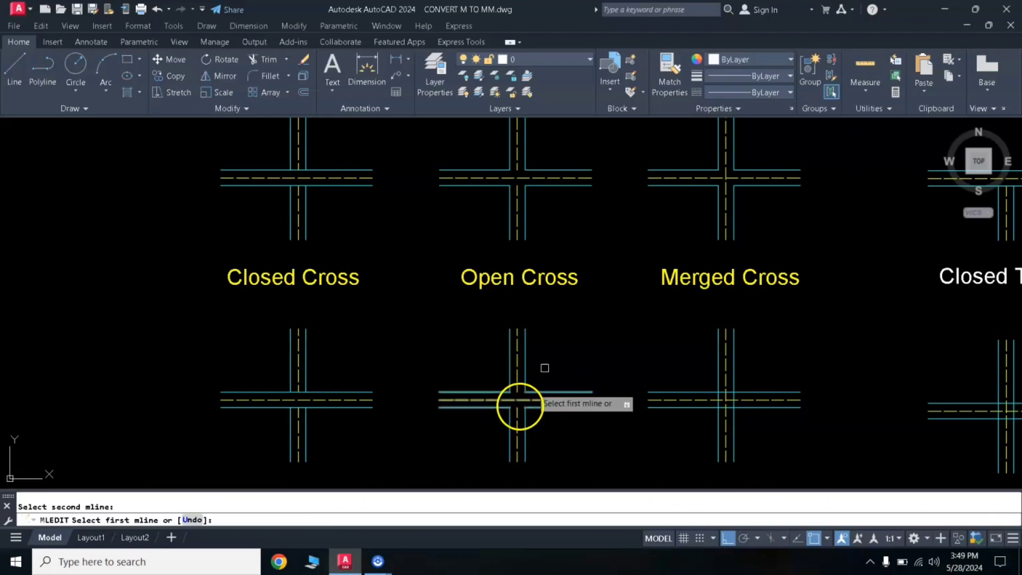
Pan to the Closed Tee and upper examples, end MLEDIT, and start MLINE.
{"action": "scroll", "coordinate": [517, 396], "scroll_direction": "up", "scroll_amount": 4}
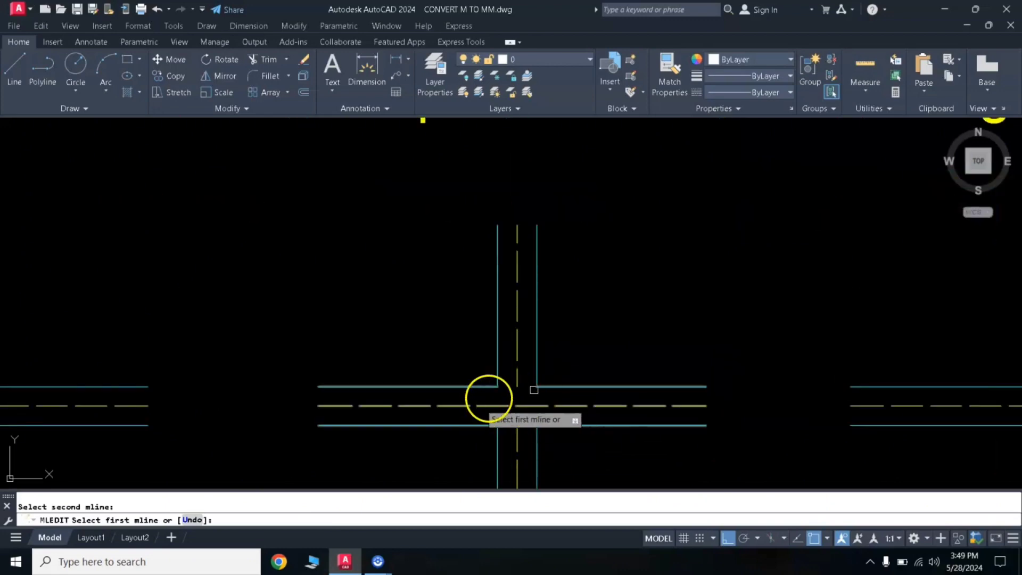
{"action": "scroll", "coordinate": [540, 405], "scroll_direction": "down", "scroll_amount": 4}
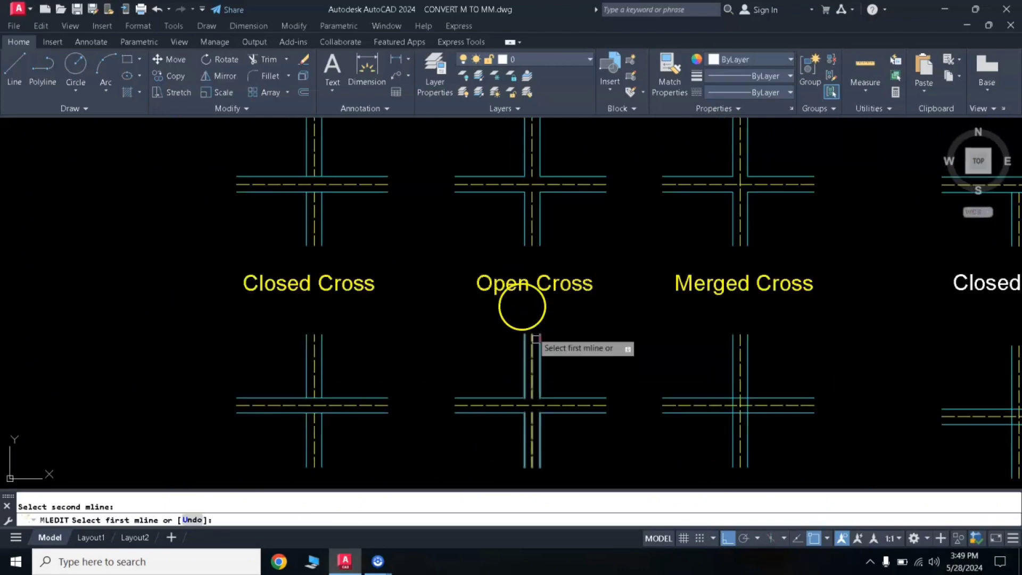
{"action": "middle_click_drag", "start_coordinate": [554, 349], "coordinate": [372, 353]}
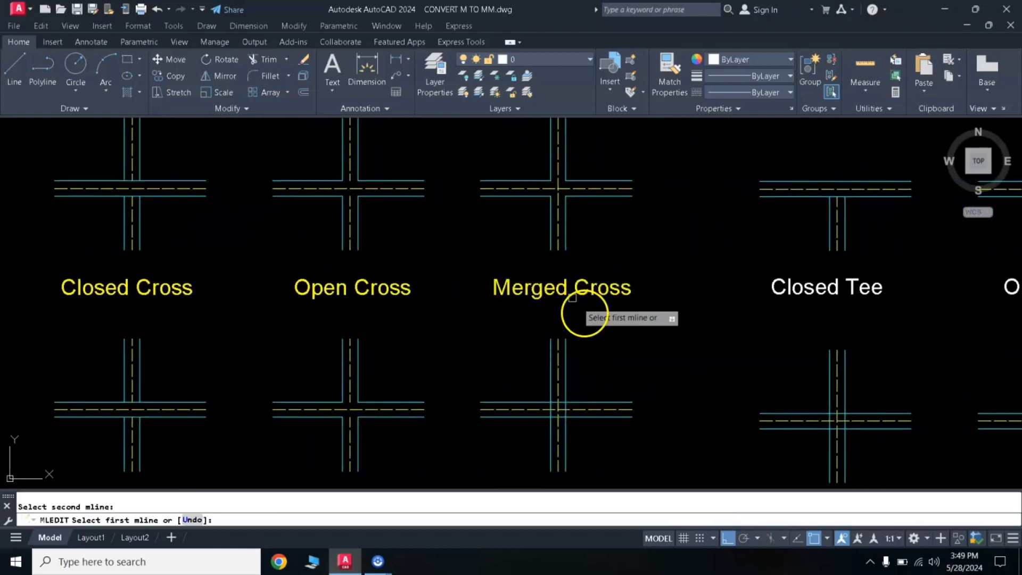
{"action": "scroll", "coordinate": [557, 181], "scroll_direction": "up", "scroll_amount": 6}
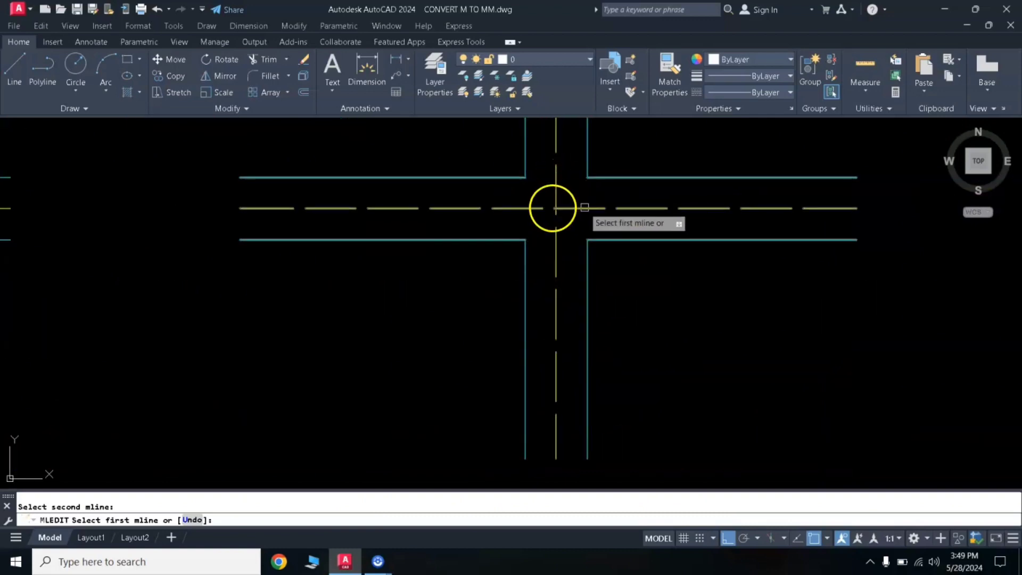
{"action": "scroll", "coordinate": [555, 211], "scroll_direction": "down", "scroll_amount": 3}
{"action": "scroll", "coordinate": [565, 249], "scroll_direction": "down", "scroll_amount": 2}
{"action": "scroll", "coordinate": [566, 251], "scroll_direction": "down", "scroll_amount": 2}
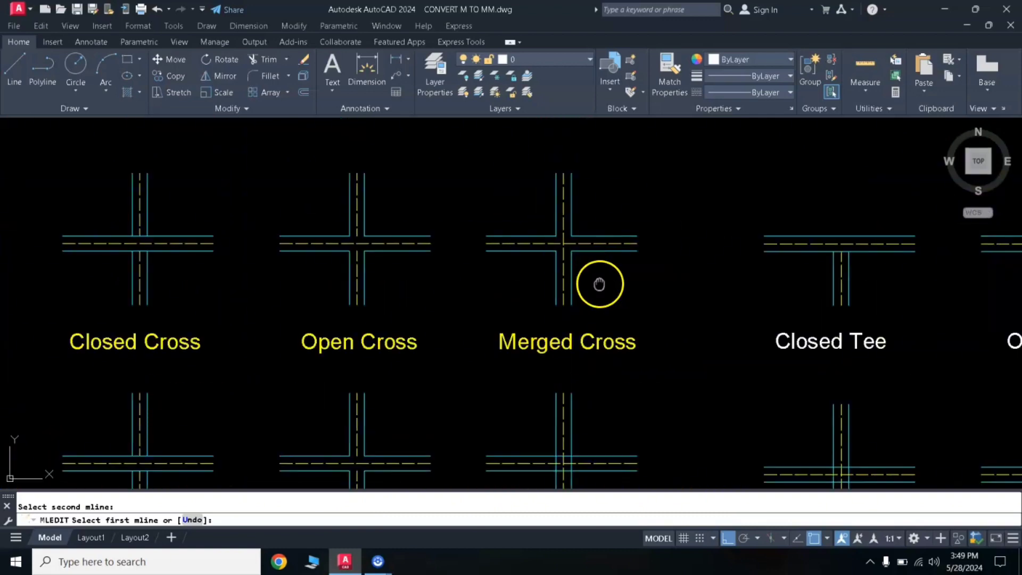
{"action": "middle_click_drag", "start_coordinate": [599, 284], "coordinate": [597, 246]}
{"action": "scroll", "coordinate": [593, 255], "scroll_direction": "down", "scroll_amount": 2}
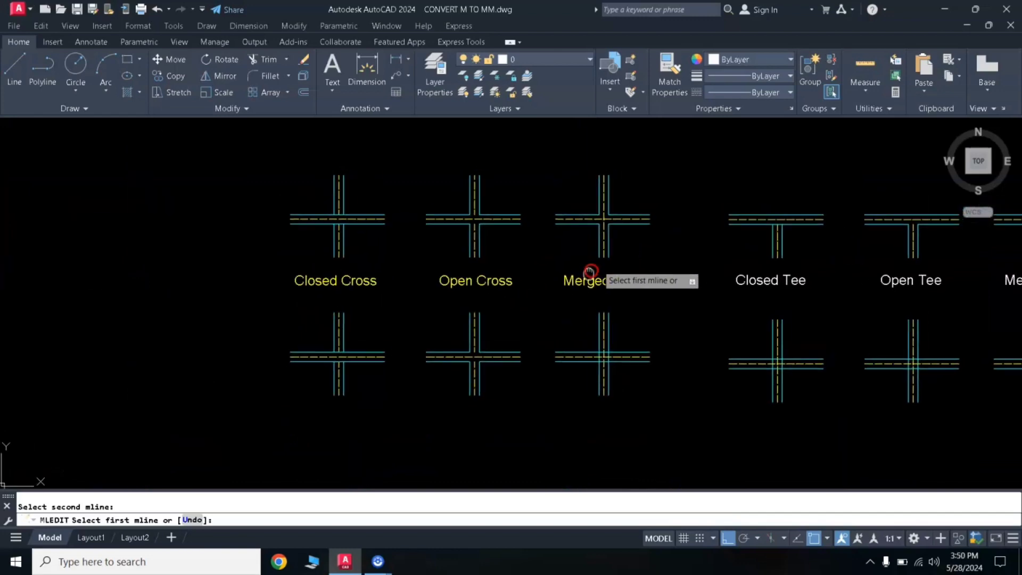
{"action": "scroll", "coordinate": [591, 266], "scroll_direction": "up", "scroll_amount": 4}
{"action": "scroll", "coordinate": [591, 268], "scroll_direction": "down", "scroll_amount": 2}
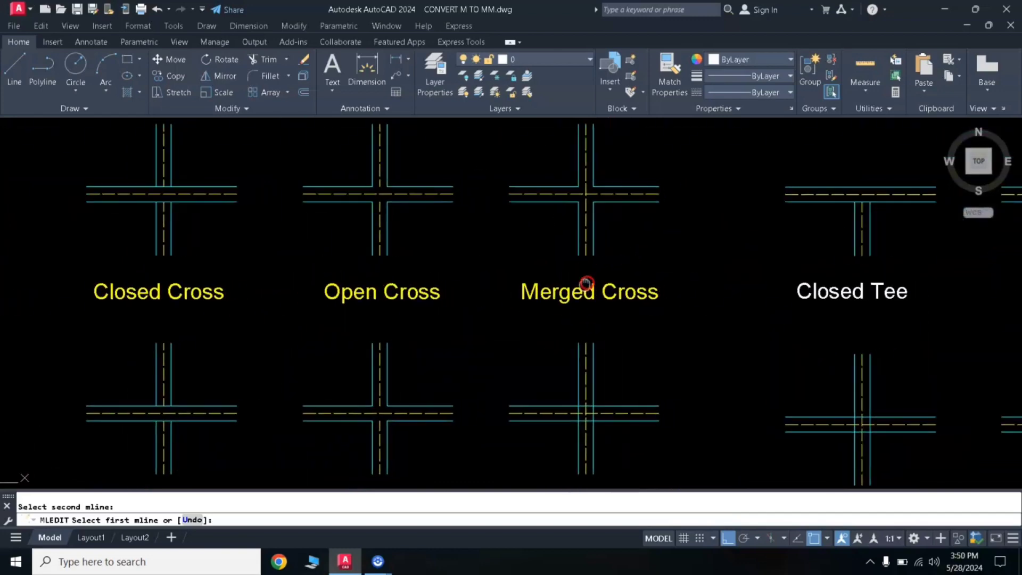
{"action": "key", "text": "Return"}
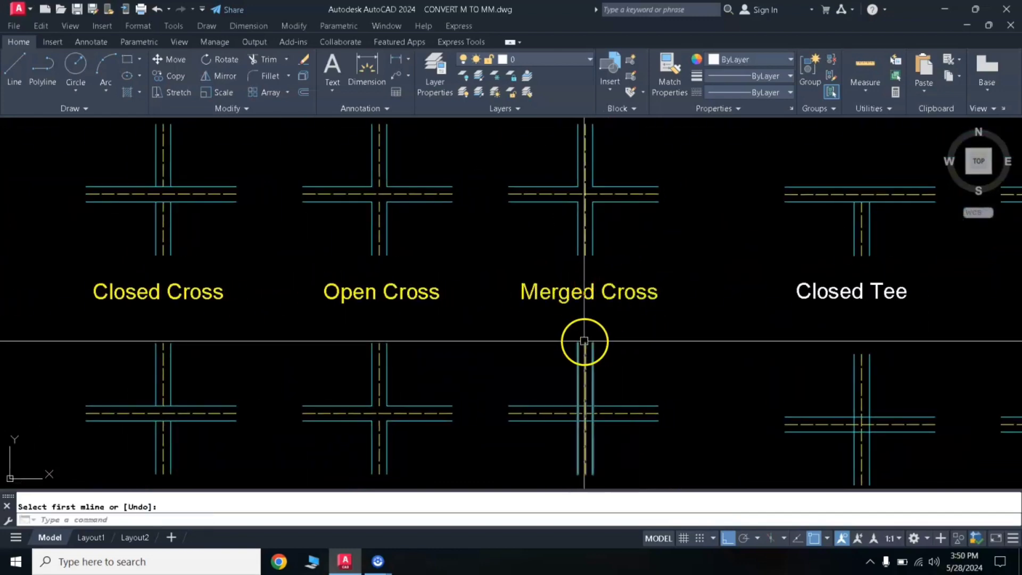
{"action": "type", "text": "l"}
{"action": "key", "text": "Return"}
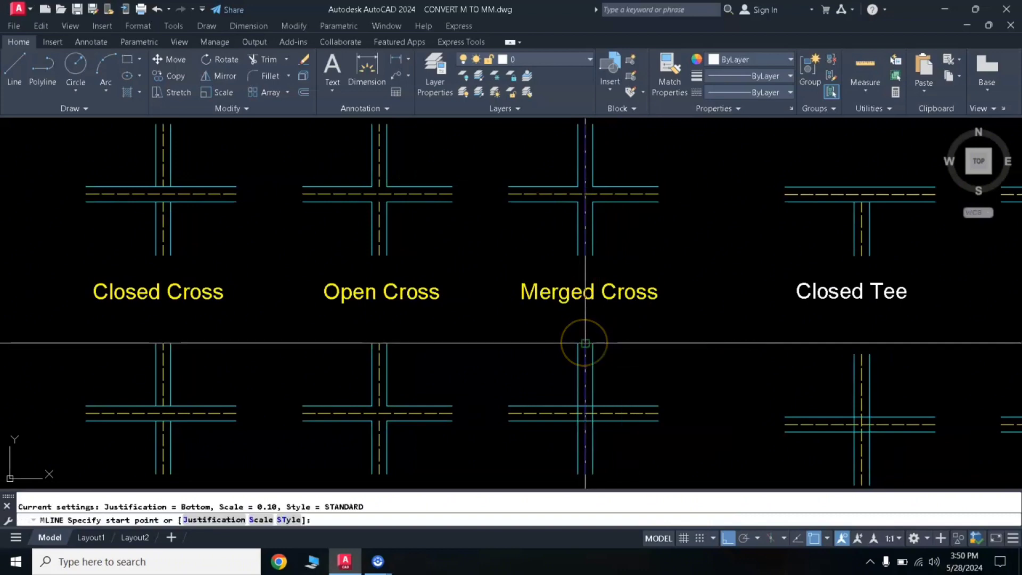
Cancel MLINE, make the lower Merged Cross sample a merged cross, then pan right to the tee examples.
{"action": "key", "text": "Escape"}
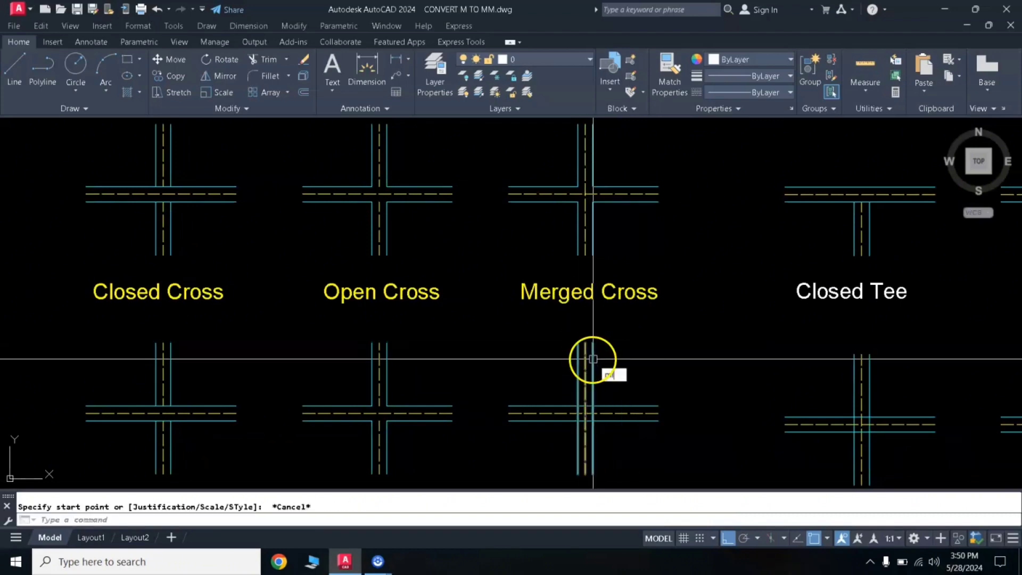
{"action": "type", "text": "l"}
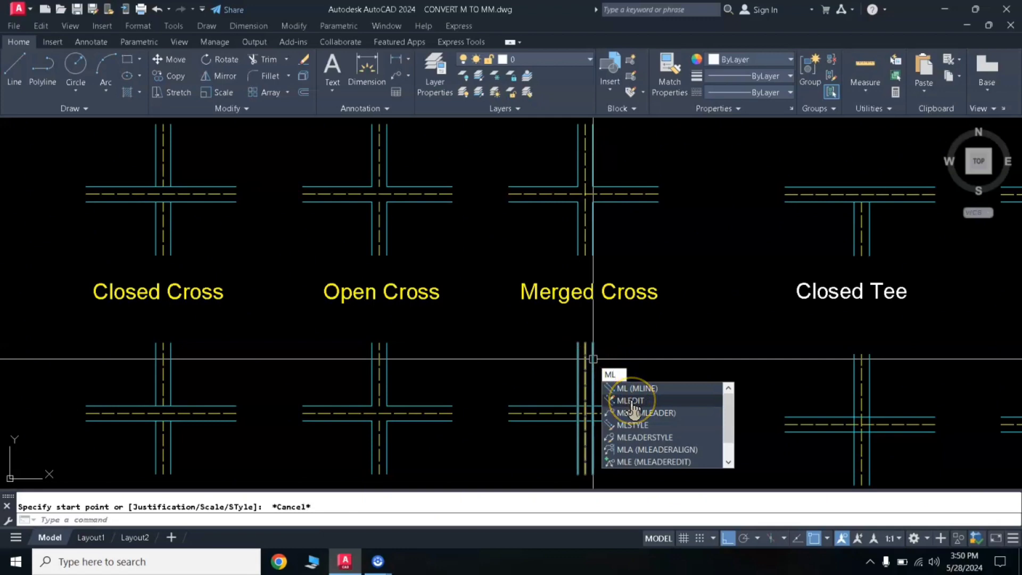
{"action": "left_click", "coordinate": [631, 402]}
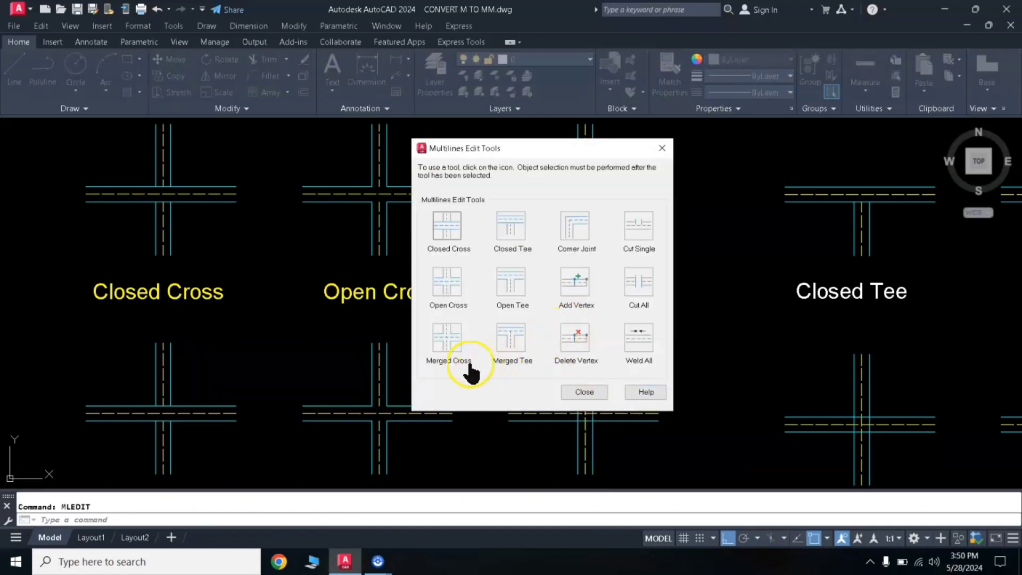
{"action": "left_click", "coordinate": [447, 346]}
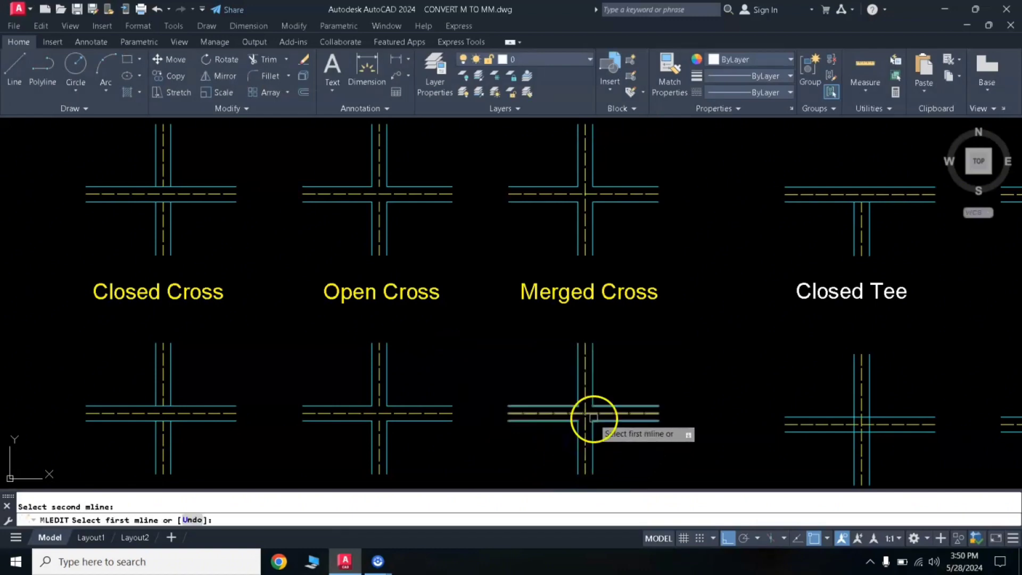
{"action": "key", "text": "Return"}
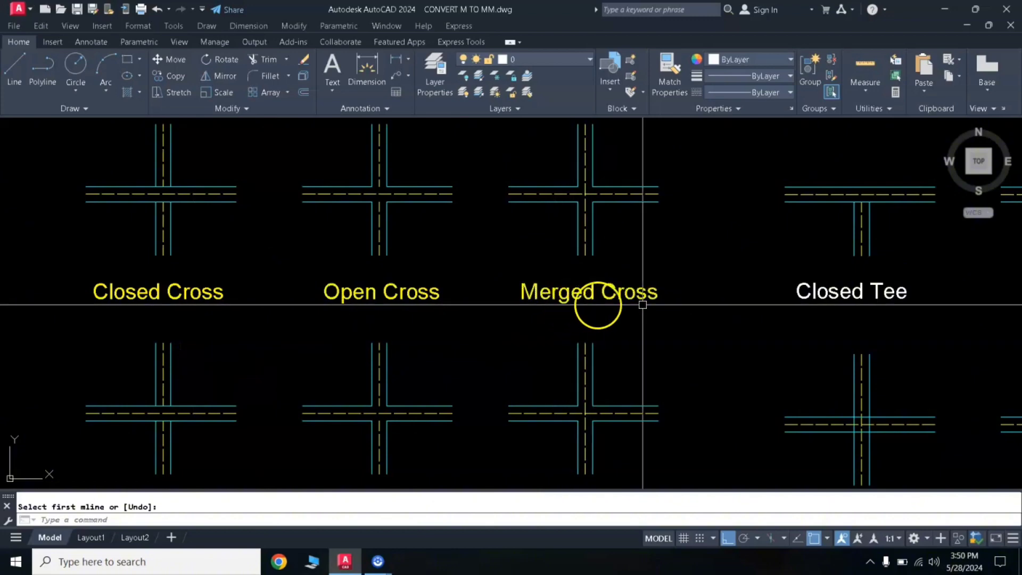
{"action": "mouse_move", "coordinate": [791, 312]}
{"action": "middle_mouse_down"}
{"action": "mouse_move", "coordinate": [440, 325]}
{"action": "mouse_move", "coordinate": [185, 288]}
{"action": "middle_mouse_up"}
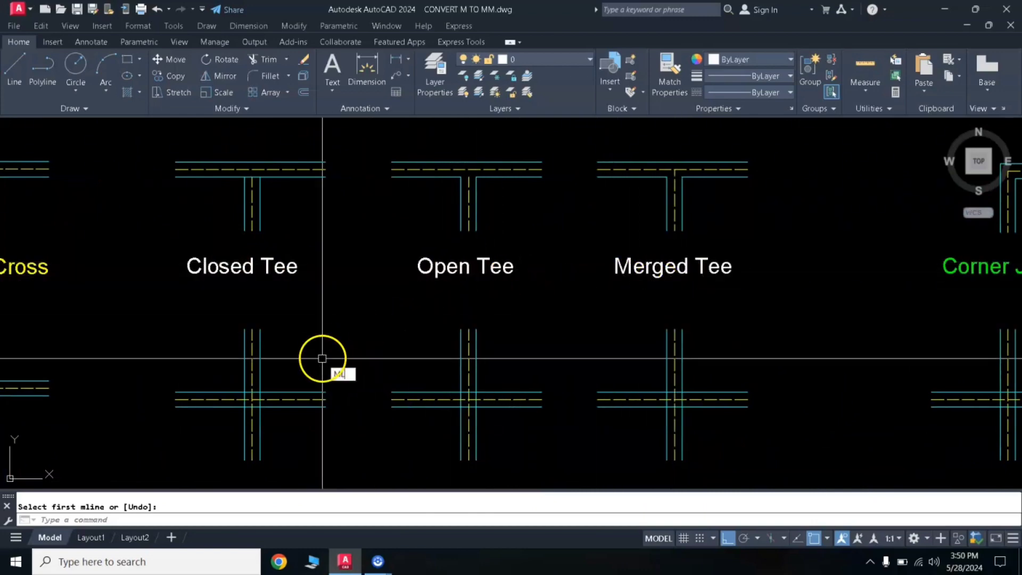
Apply Closed Tee to the lower sample's vertical and horizontal multilines, then repeat MLEDIT.
{"action": "left_click", "coordinate": [358, 399]}
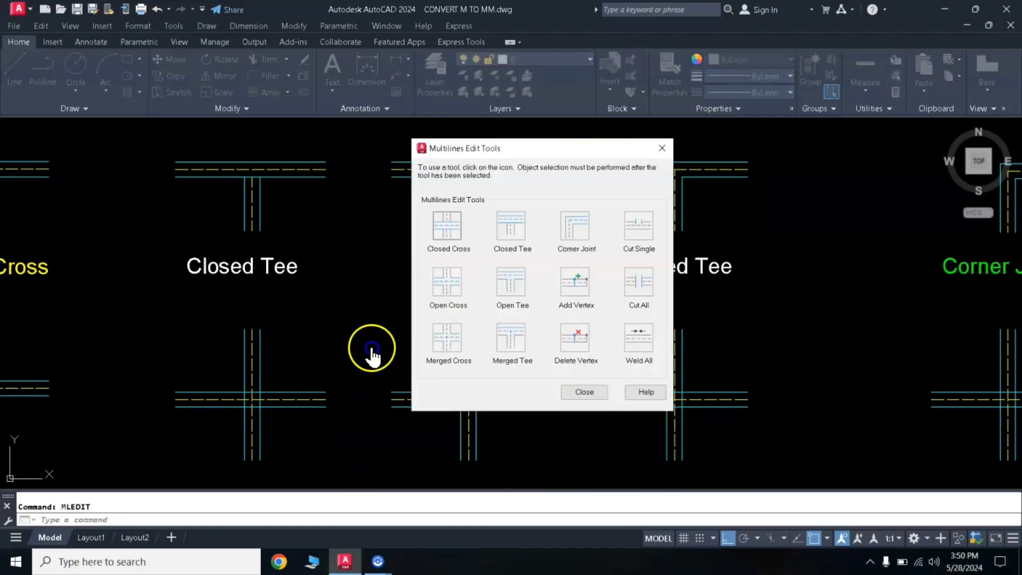
{"action": "left_click", "coordinate": [510, 229]}
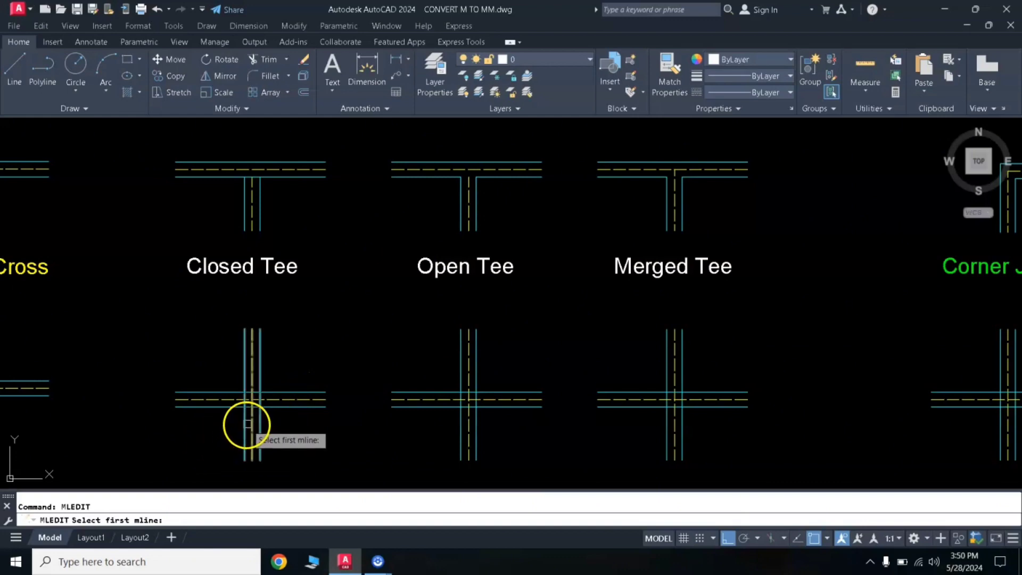
{"action": "left_click", "coordinate": [245, 421]}
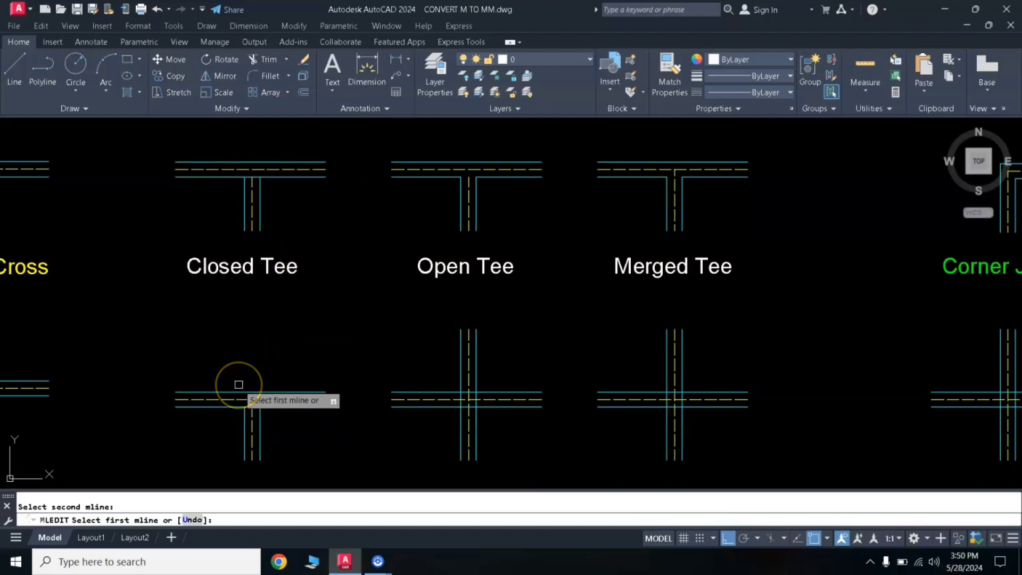
{"action": "key", "text": "Escape"}
{"action": "right_click", "coordinate": [365, 358]}
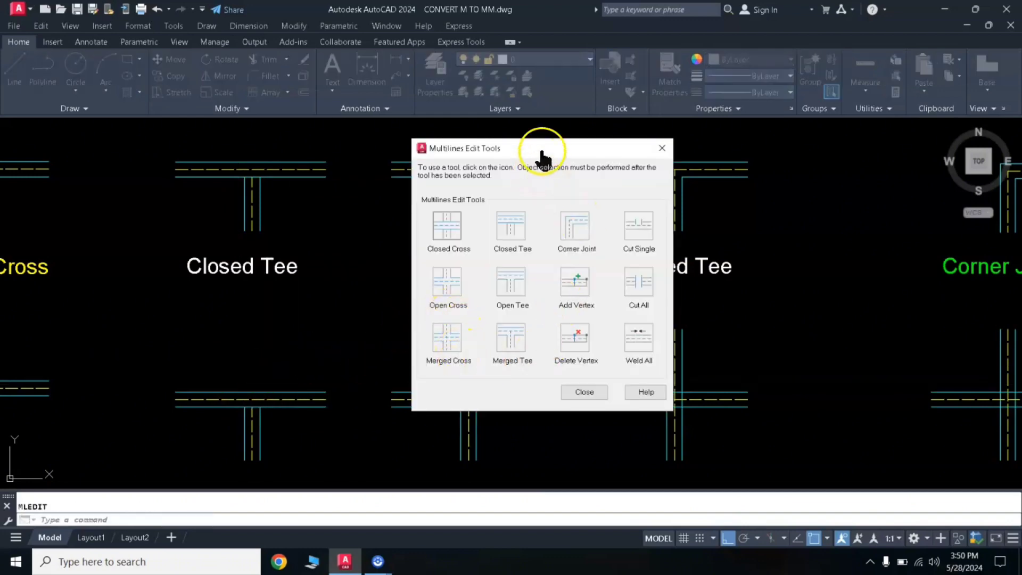
Apply Open Tee to the vertical then horizontal wall under the Open Tee label.
{"action": "left_click_drag", "start_coordinate": [541, 152], "coordinate": [259, 161]}
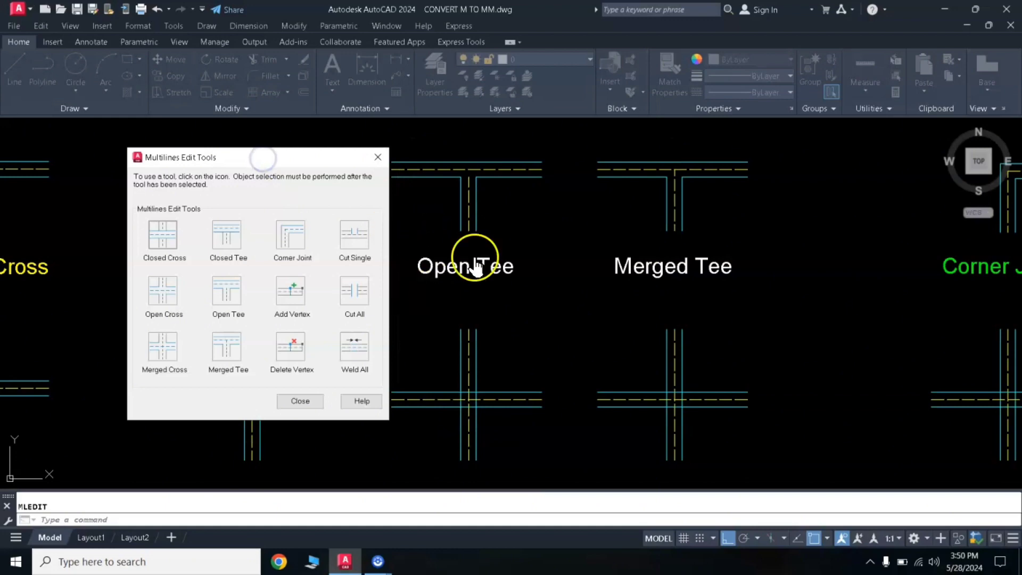
{"action": "left_click", "coordinate": [230, 292]}
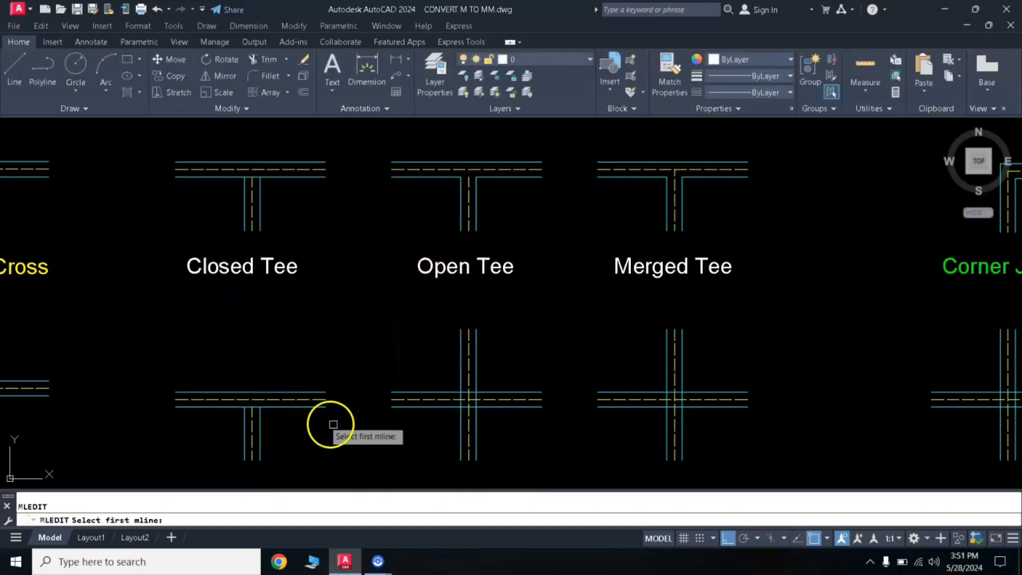
{"action": "left_click", "coordinate": [461, 432]}
{"action": "left_click", "coordinate": [434, 407]}
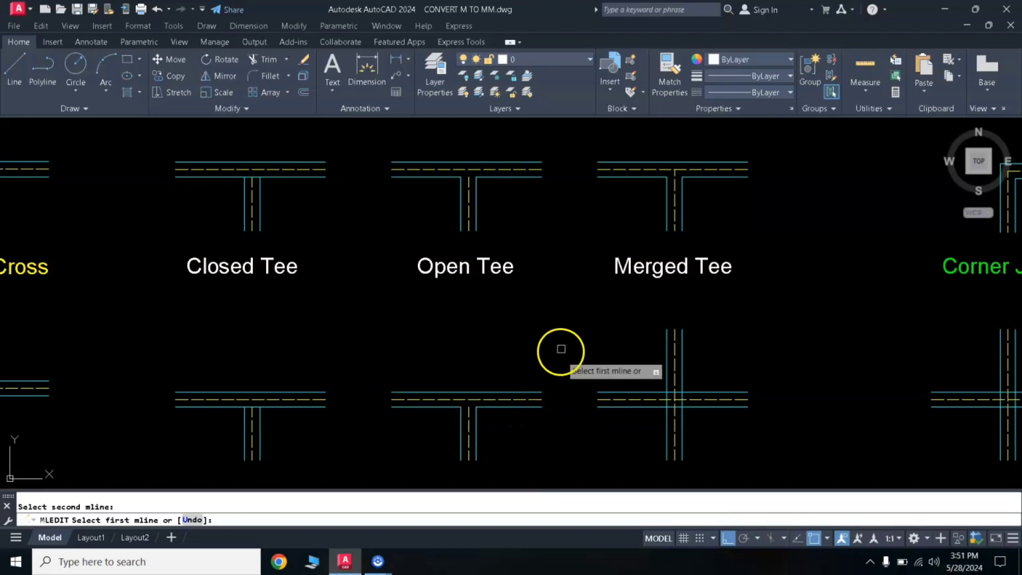
{"action": "key", "text": "Return"}
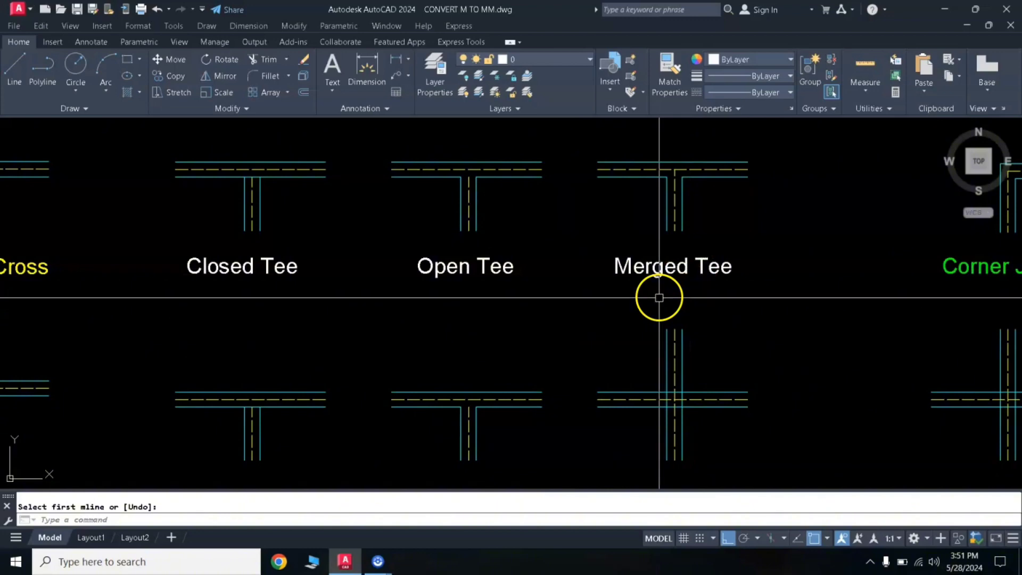
{"action": "type", "text": "ML"}
Apply Merged Tee to the lower sample's walls, then pan right to the Corner Joint and vertex examples.
{"action": "left_click", "coordinate": [707, 335]}
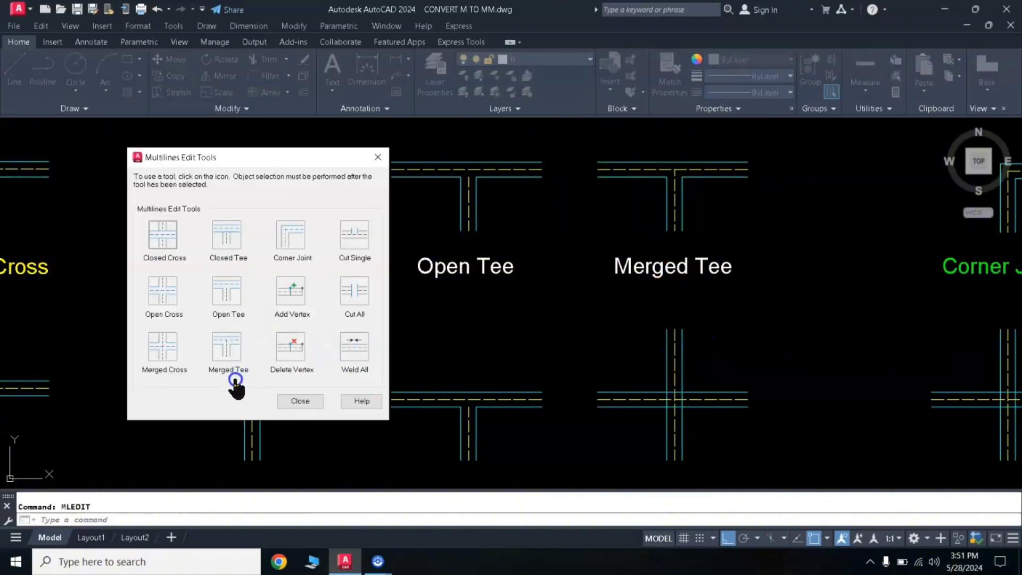
{"action": "left_click", "coordinate": [232, 356]}
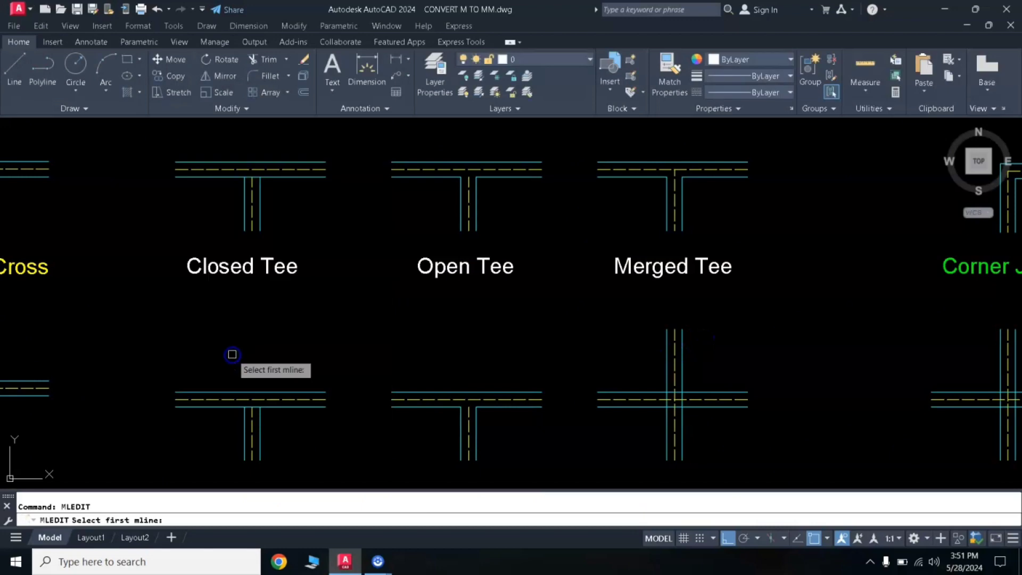
{"action": "left_click", "coordinate": [665, 432]}
{"action": "left_click", "coordinate": [651, 410]}
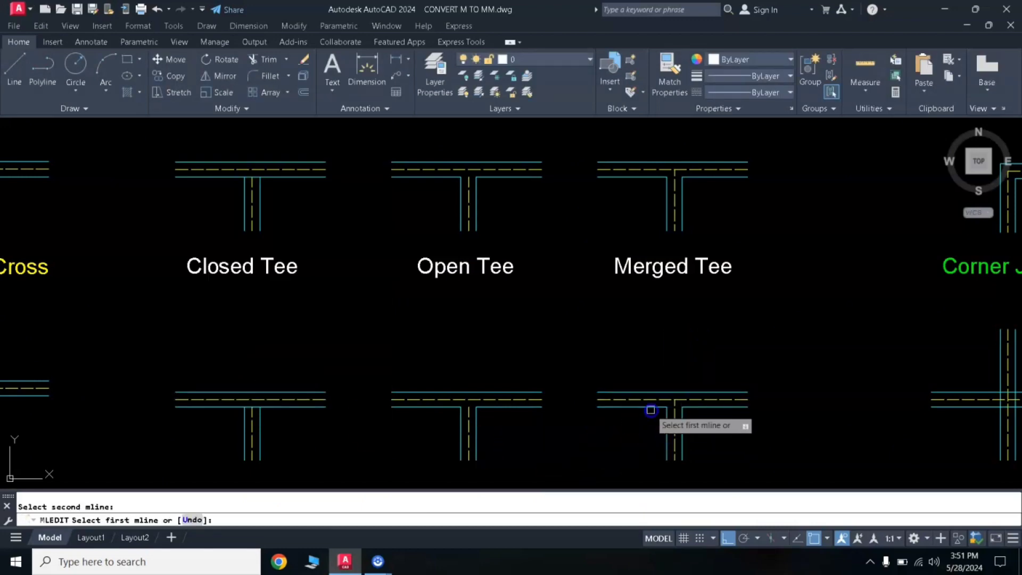
{"action": "right_click", "coordinate": [675, 337]}
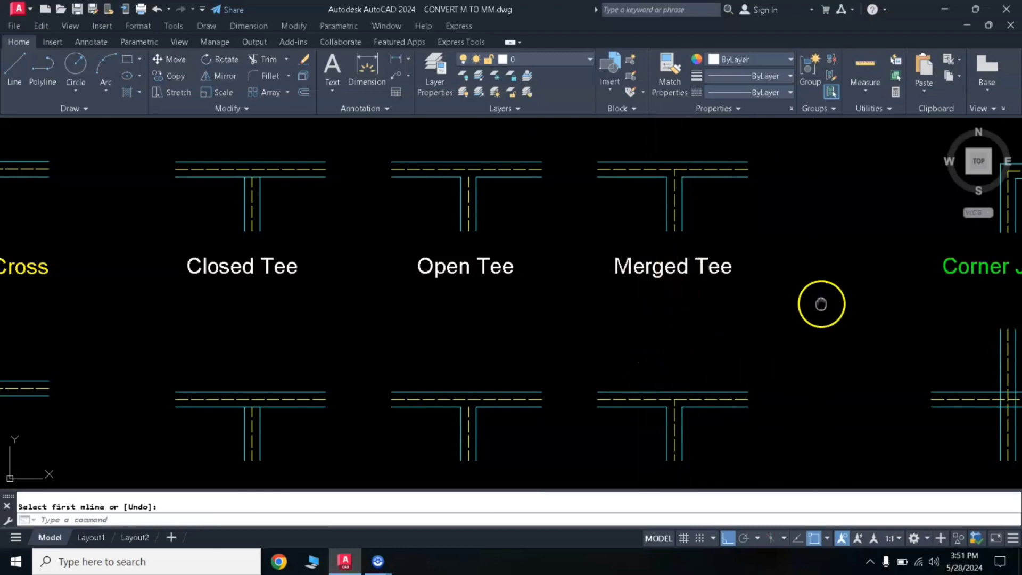
{"action": "middle_click_drag", "start_coordinate": [821, 304], "coordinate": [231, 294]}
{"action": "middle_click_drag", "start_coordinate": [550, 287], "coordinate": [480, 299]}
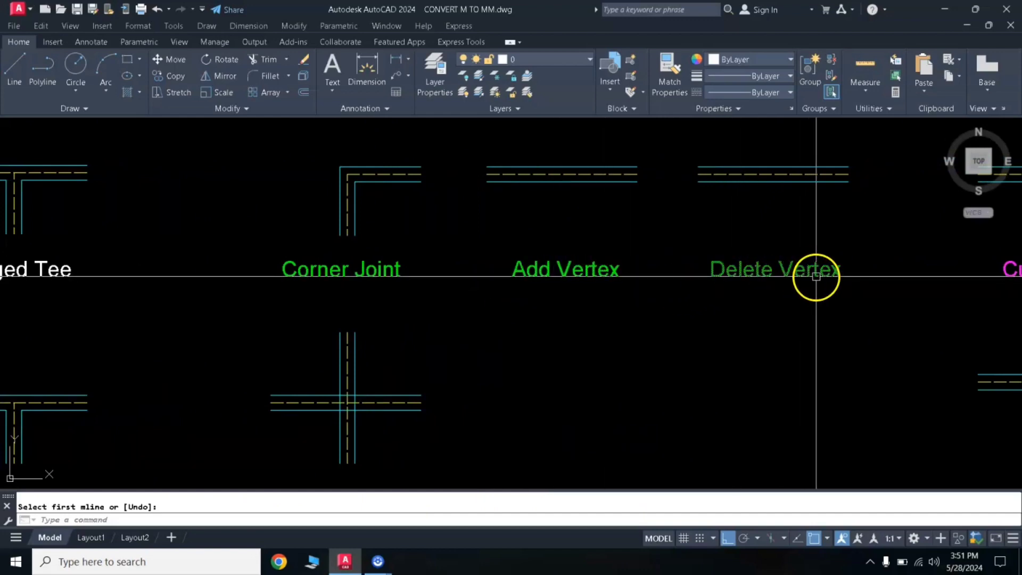
{"action": "scroll", "coordinate": [631, 284], "scroll_direction": "down", "scroll_amount": 2}
{"action": "middle_click_drag", "start_coordinate": [607, 274], "coordinate": [532, 305]}
{"action": "type", "text": "ML"}
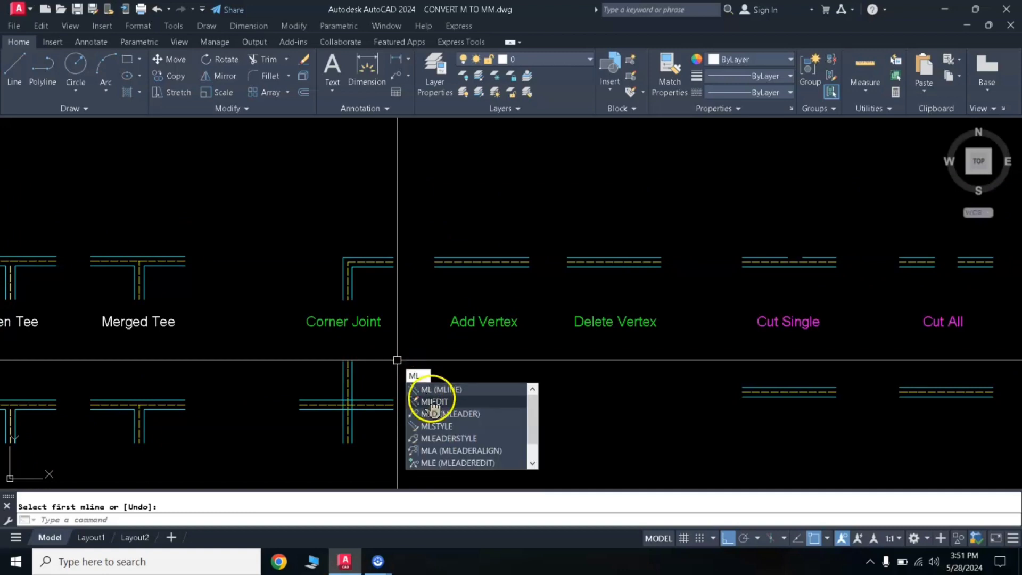
{"action": "left_click", "coordinate": [435, 402]}
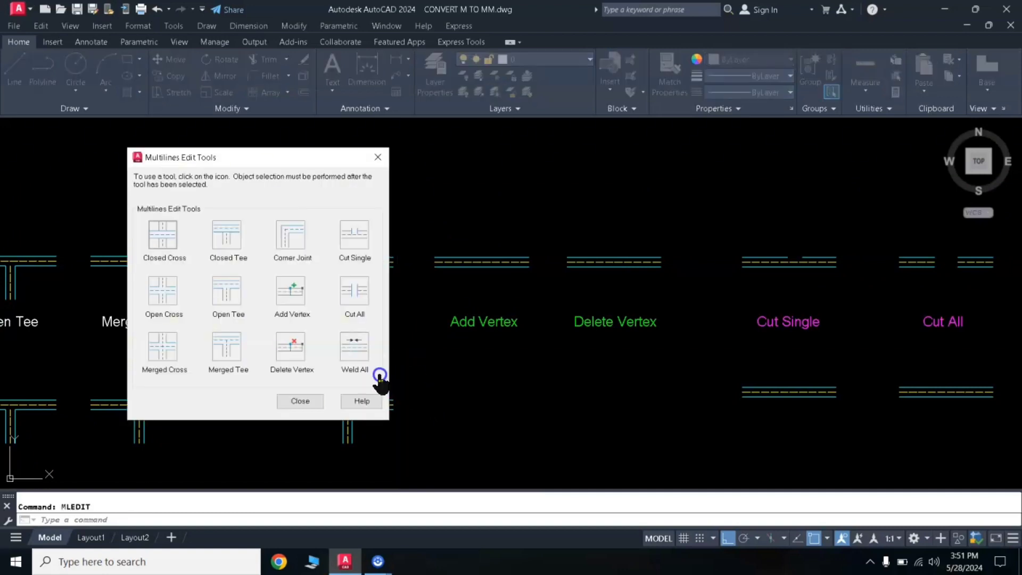
{"action": "left_click", "coordinate": [285, 241]}
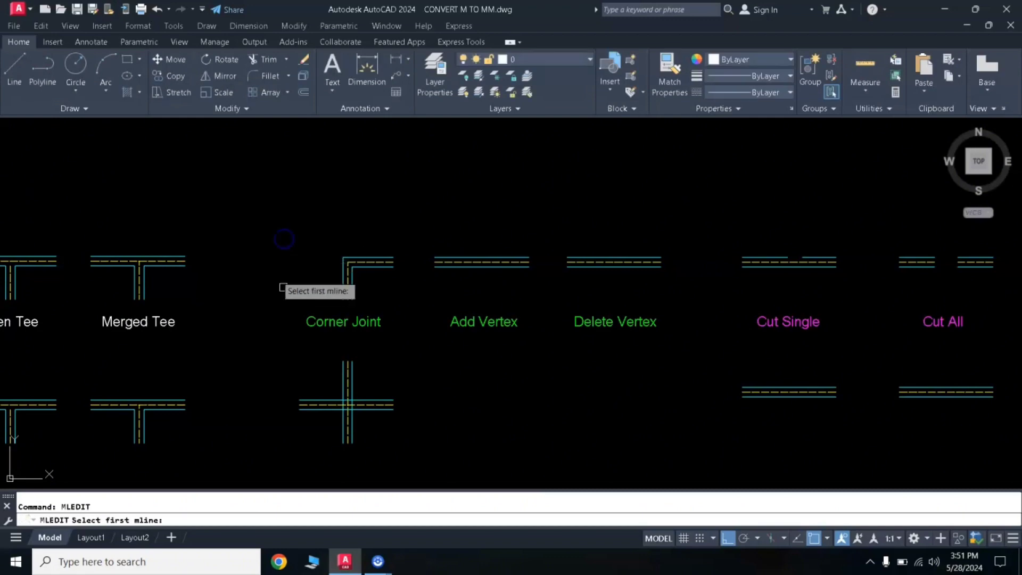
{"action": "left_click", "coordinate": [339, 426]}
{"action": "left_click", "coordinate": [382, 405]}
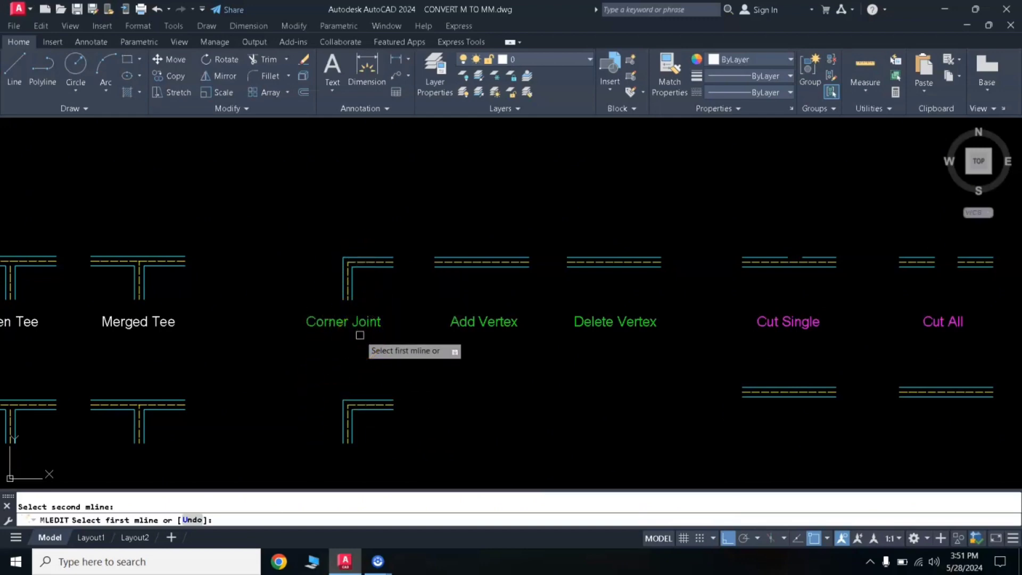
{"action": "key", "text": "Return"}
{"action": "type", "text": "ML"}
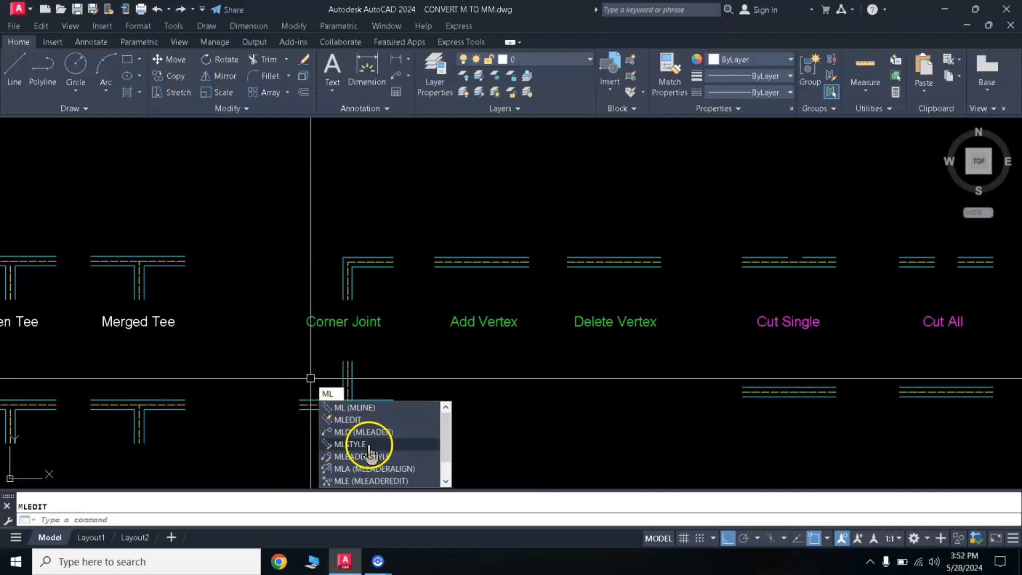
{"action": "left_click", "coordinate": [366, 421]}
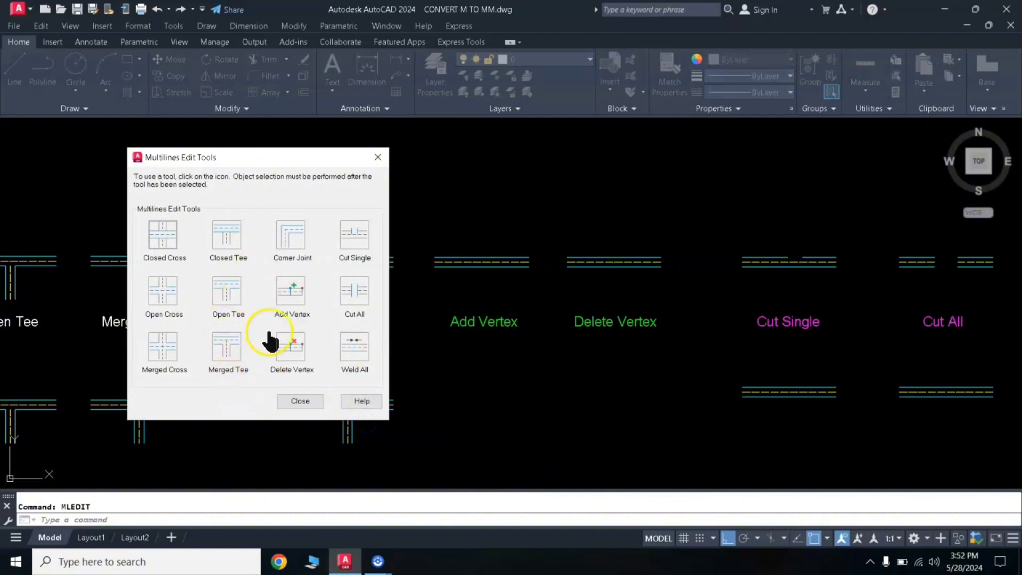
{"action": "left_click", "coordinate": [294, 237]}
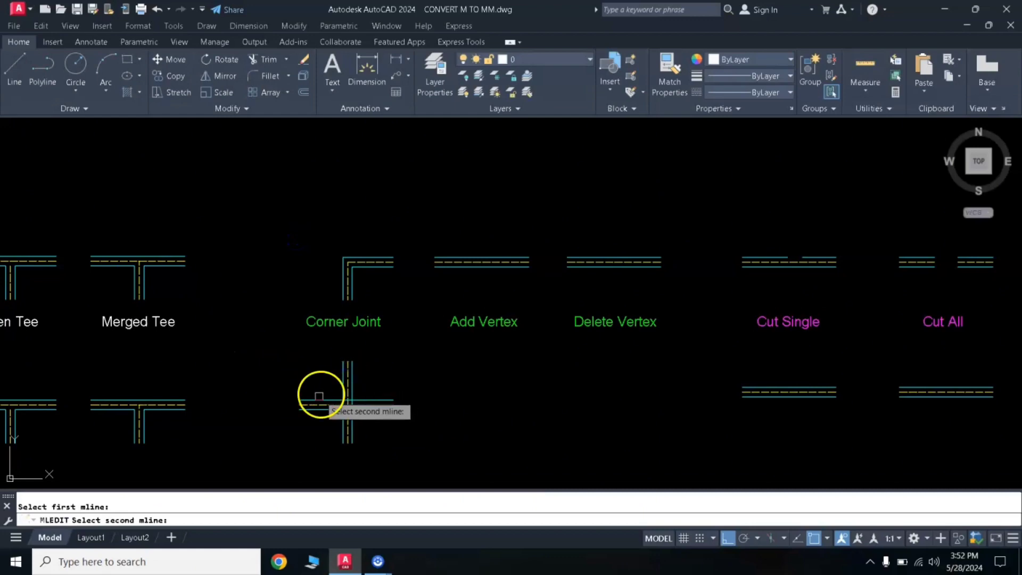
{"action": "left_click", "coordinate": [336, 398]}
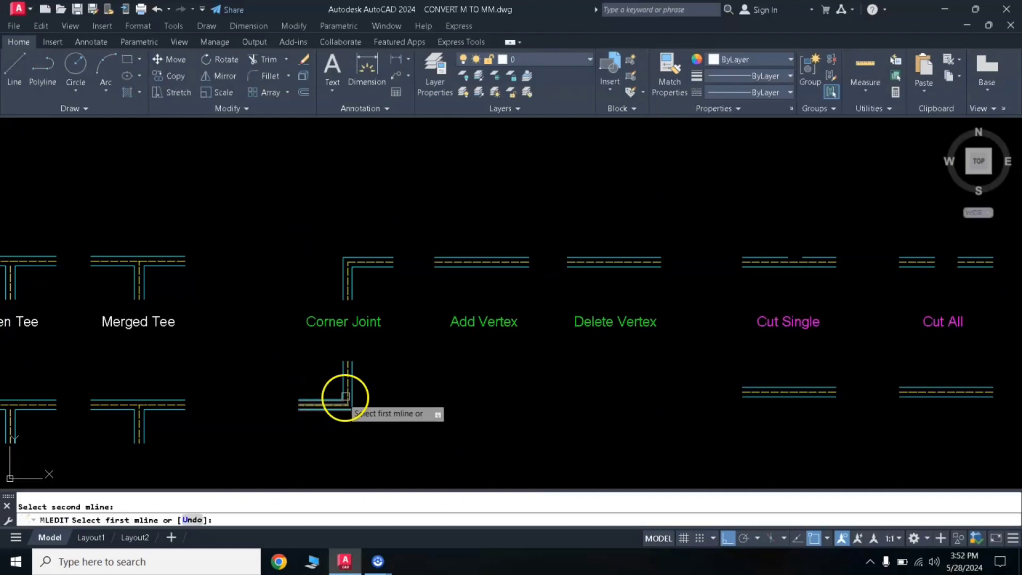
{"action": "left_click", "coordinate": [335, 397]}
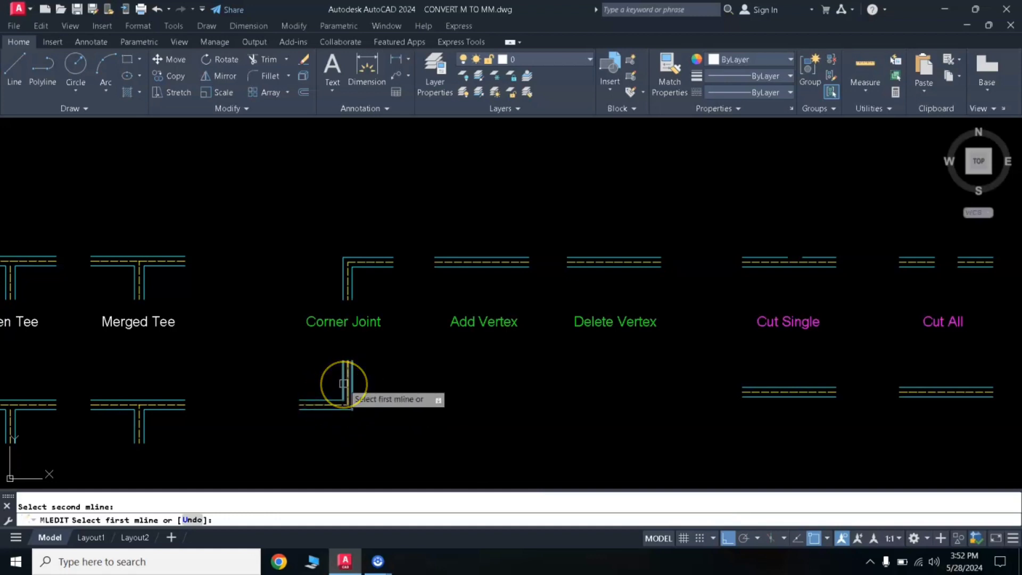
{"action": "right_click", "coordinate": [353, 398]}
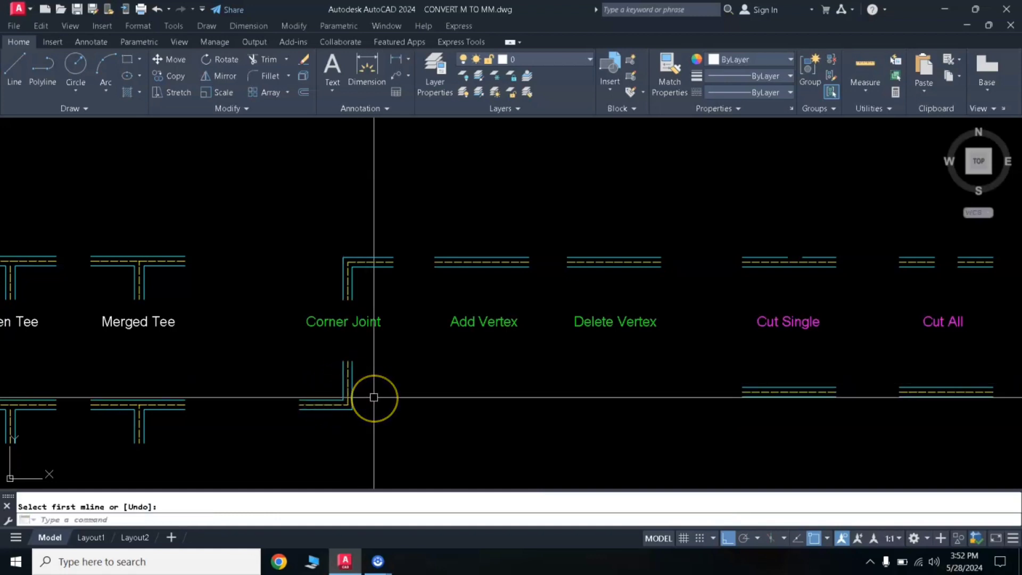
{"action": "key", "text": "Return"}
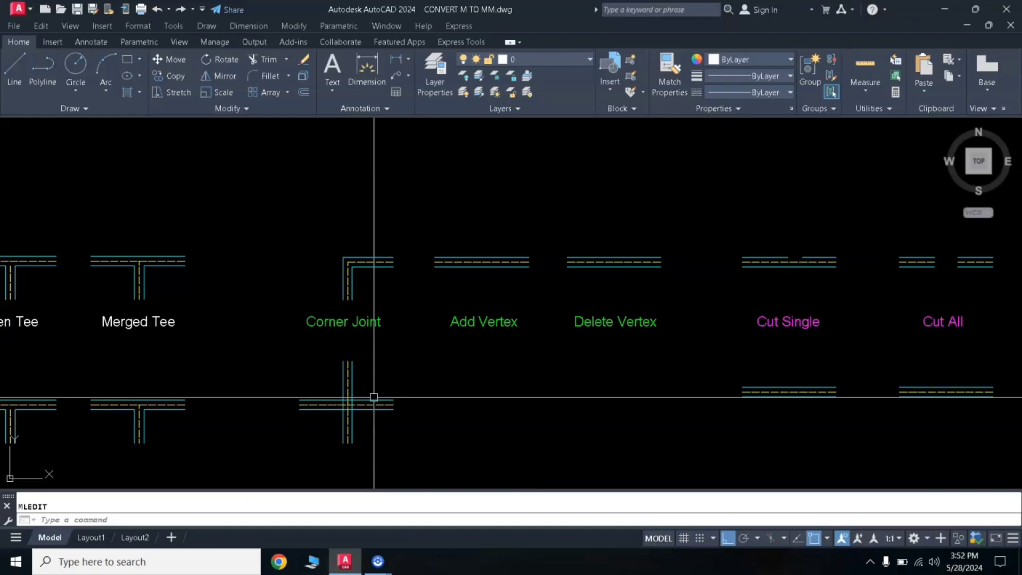
Add a vertex to the wall above Add Vertex and pull it up into a peak.
{"action": "left_click", "coordinate": [495, 321]}
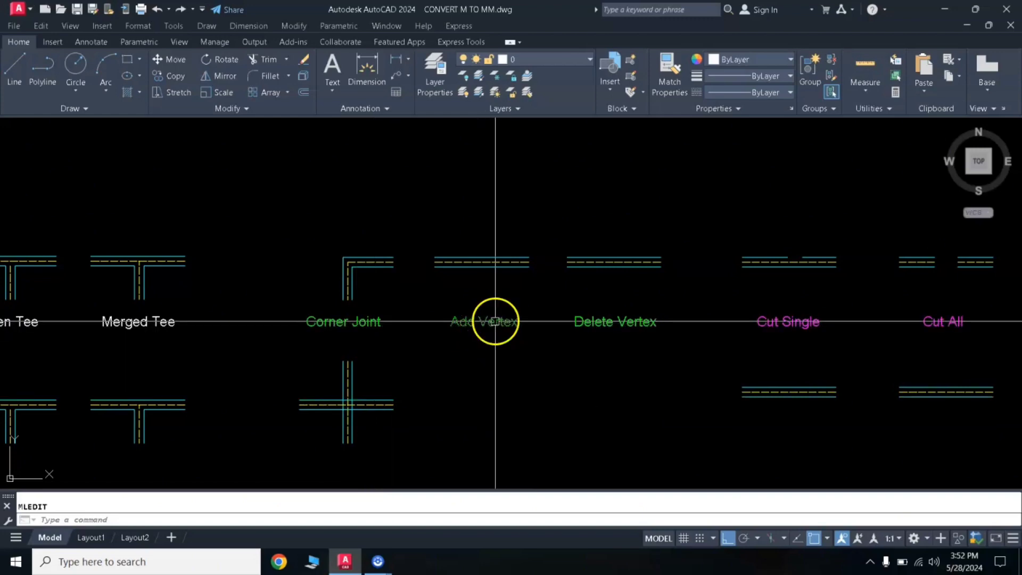
{"action": "type", "text": "ML"}
{"action": "left_click", "coordinate": [525, 364]}
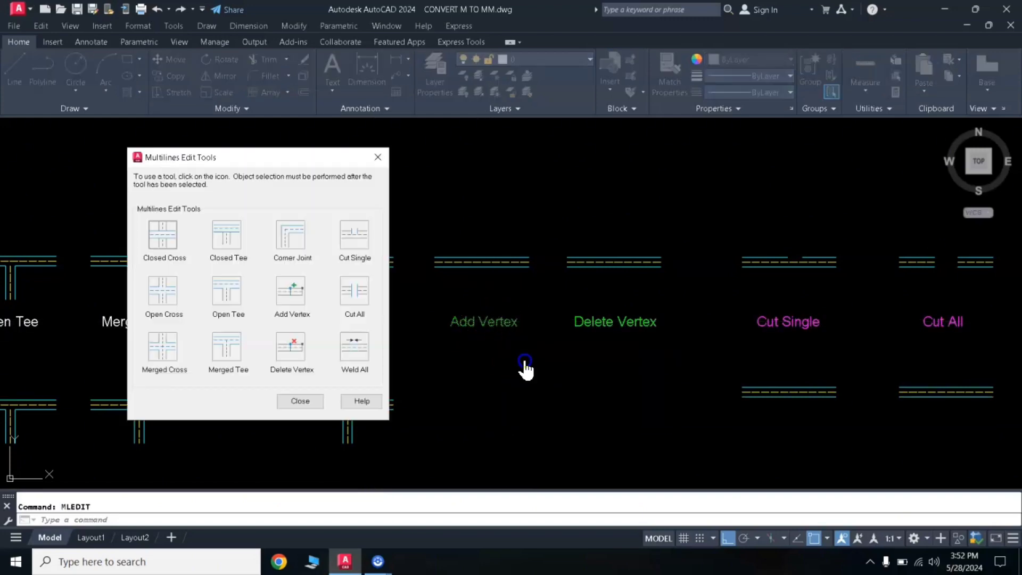
{"action": "left_click", "coordinate": [295, 293]}
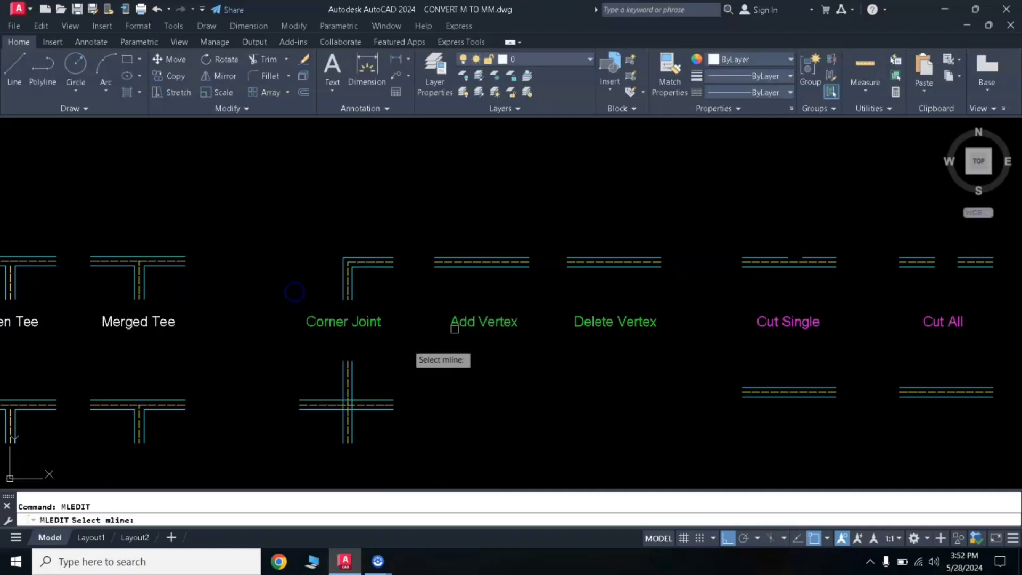
{"action": "left_click", "coordinate": [481, 258]}
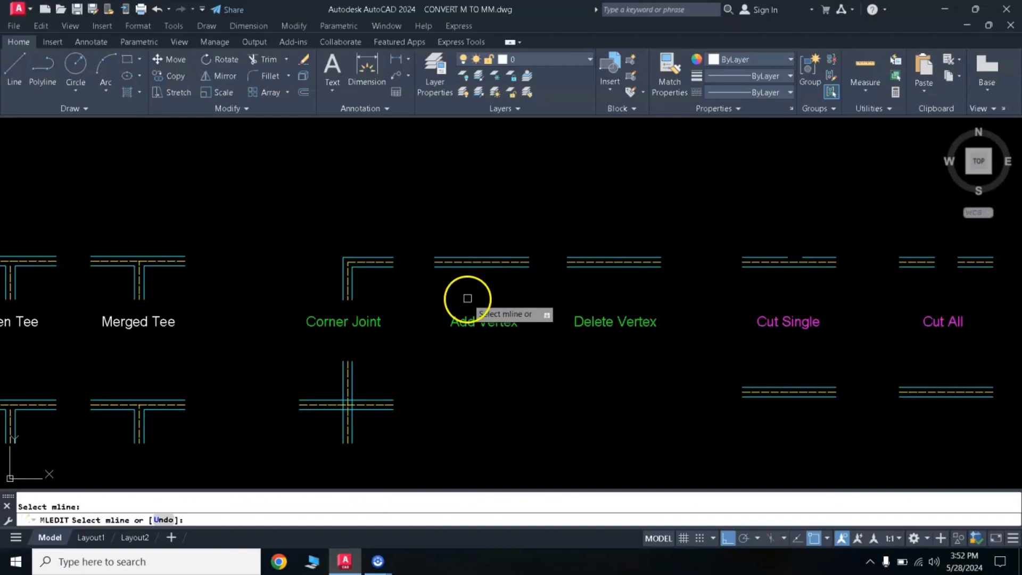
{"action": "key", "text": "Return"}
{"action": "left_click", "coordinate": [481, 258]}
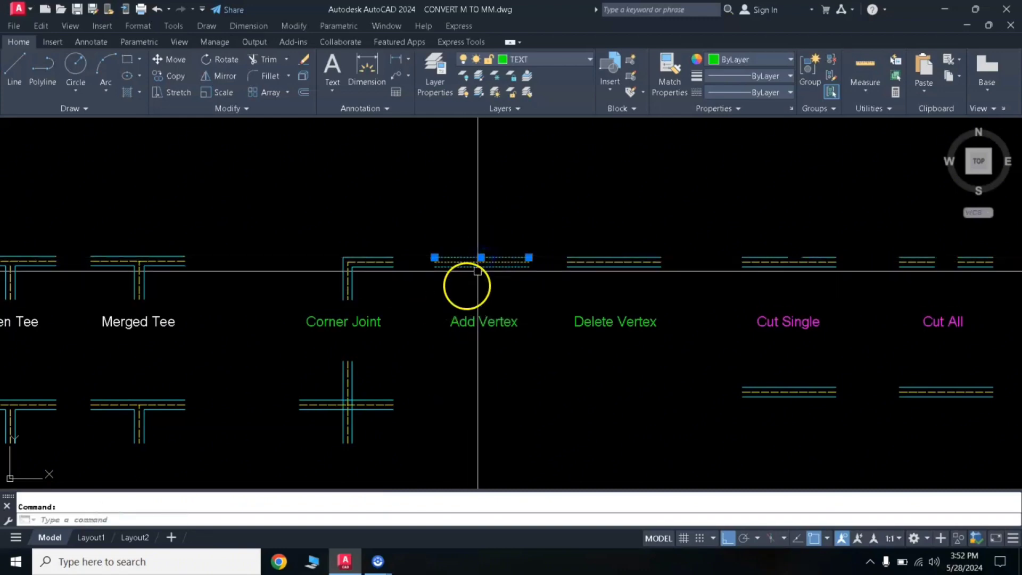
{"action": "left_click", "coordinate": [481, 258]}
{"action": "left_click", "coordinate": [481, 230]}
{"action": "type", "text": "ML"}
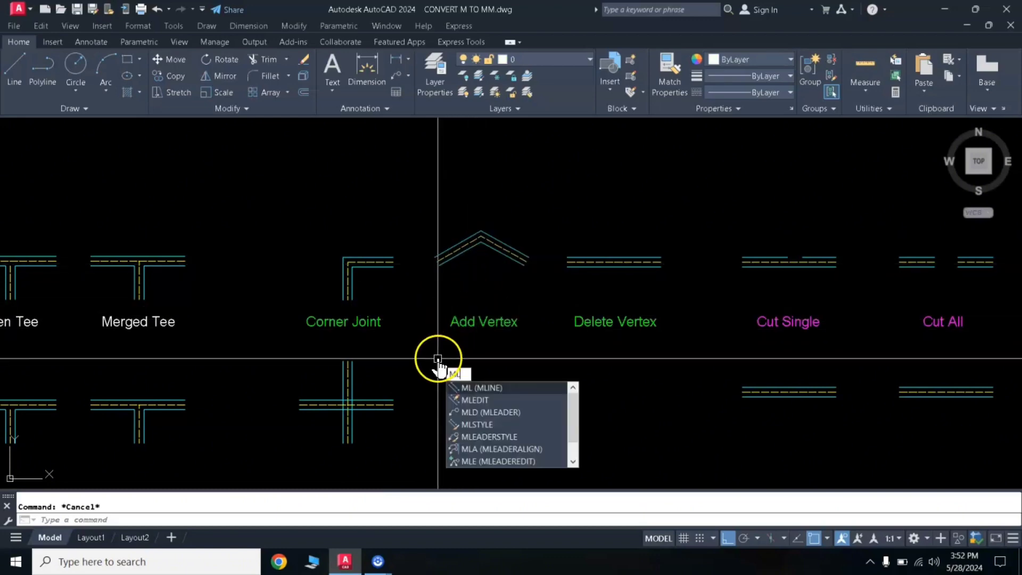
Delete the peak vertex to straighten the wall, then pan to the Cut and Weld samples.
{"action": "left_click", "coordinate": [484, 403]}
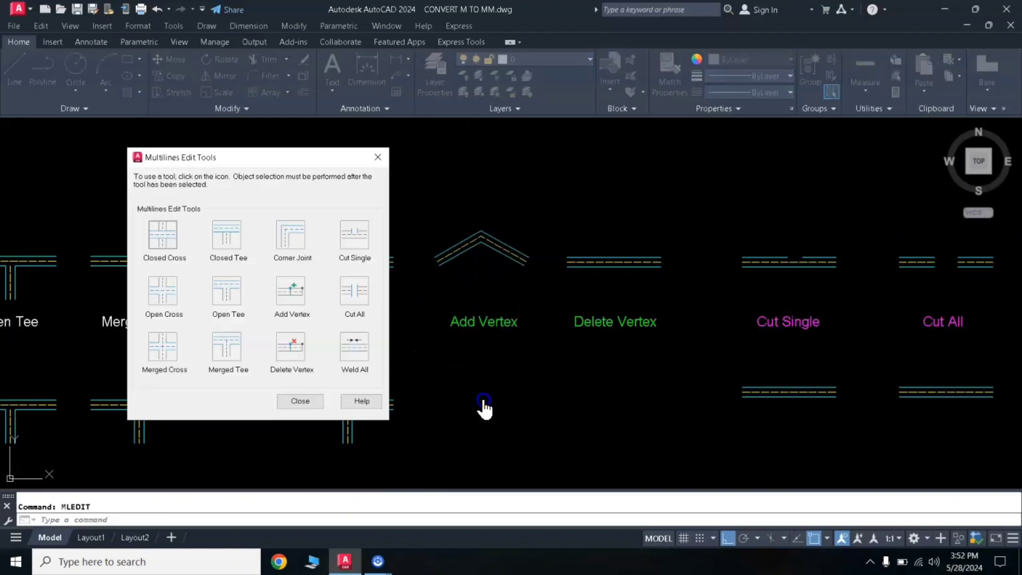
{"action": "left_click", "coordinate": [295, 352]}
{"action": "left_click", "coordinate": [482, 230]}
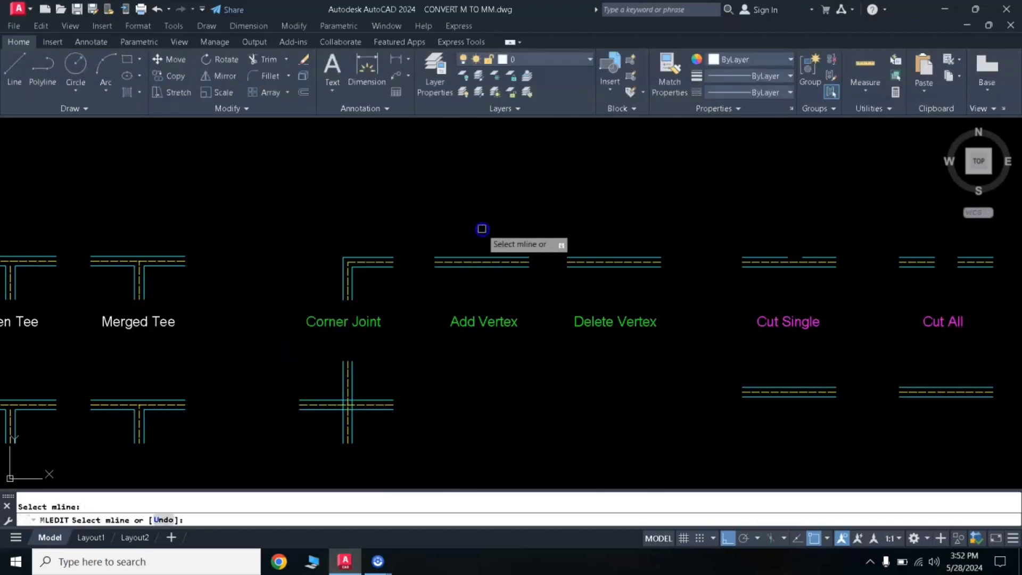
{"action": "key", "text": "Return"}
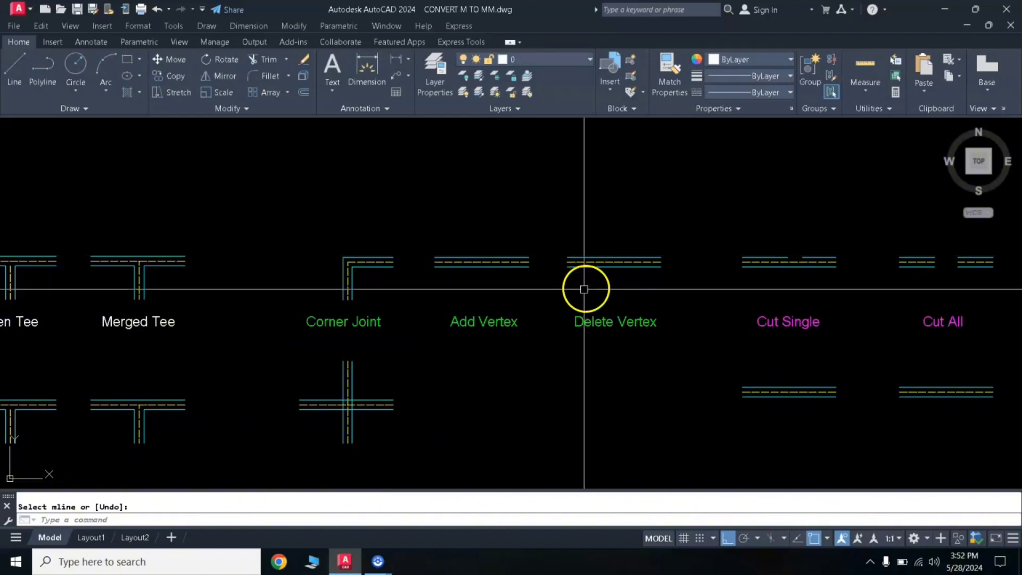
{"action": "middle_click_drag", "start_coordinate": [827, 324], "coordinate": [372, 308]}
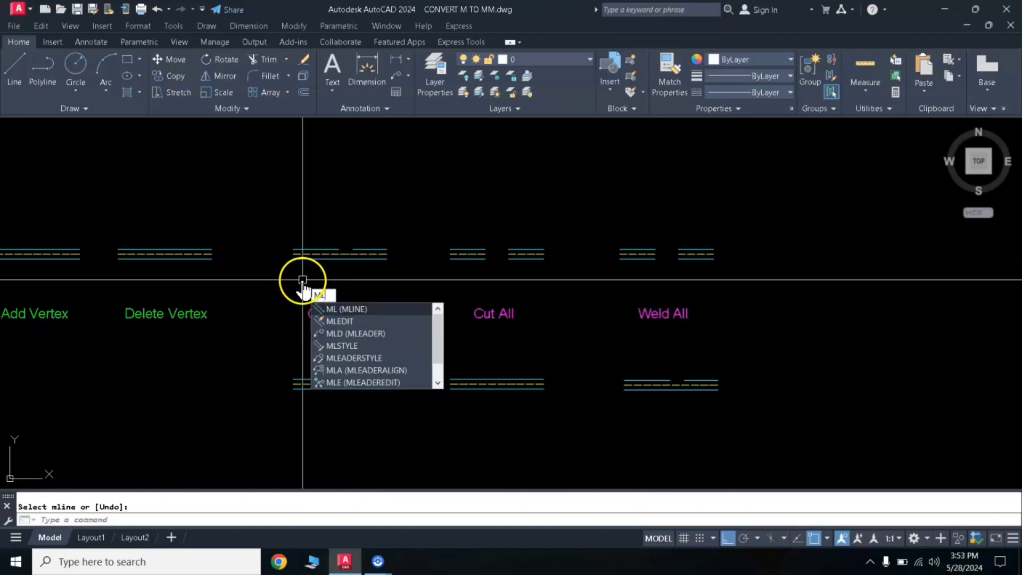
Cut a gap in one line of the lower Cut Single multiline.
{"action": "left_click", "coordinate": [345, 319]}
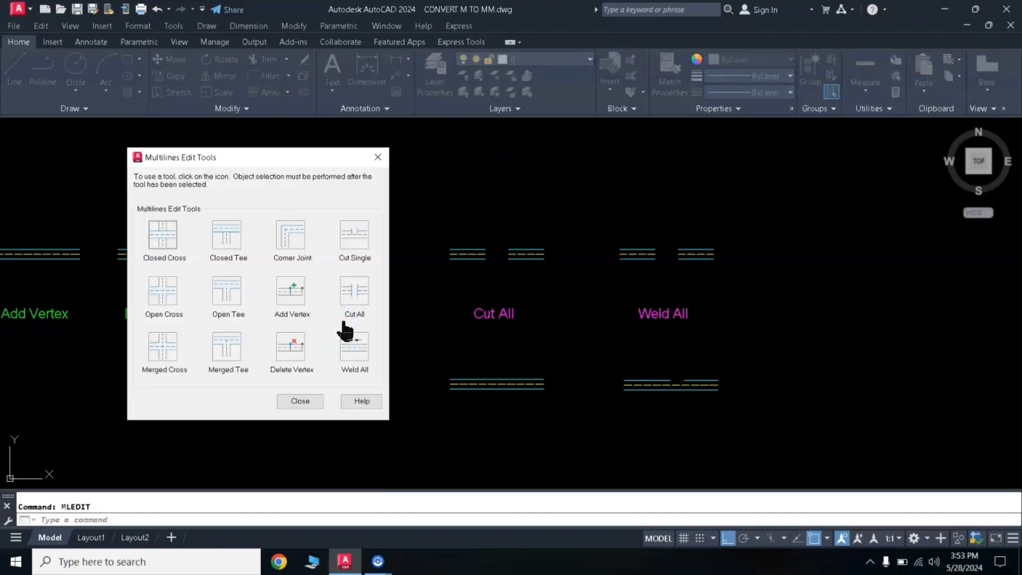
{"action": "left_click", "coordinate": [355, 235]}
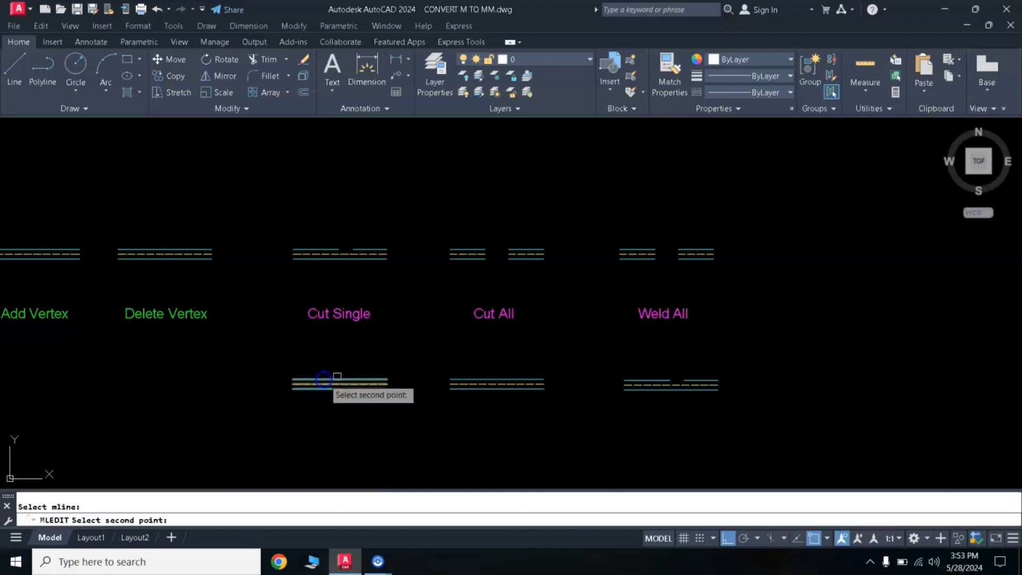
{"action": "left_click", "coordinate": [365, 379]}
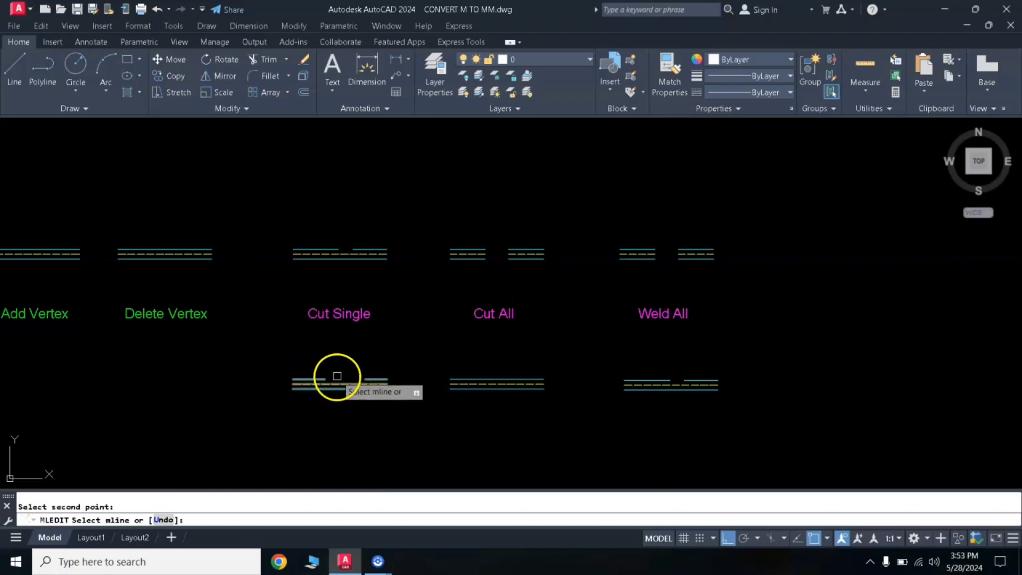
{"action": "key", "text": "Return"}
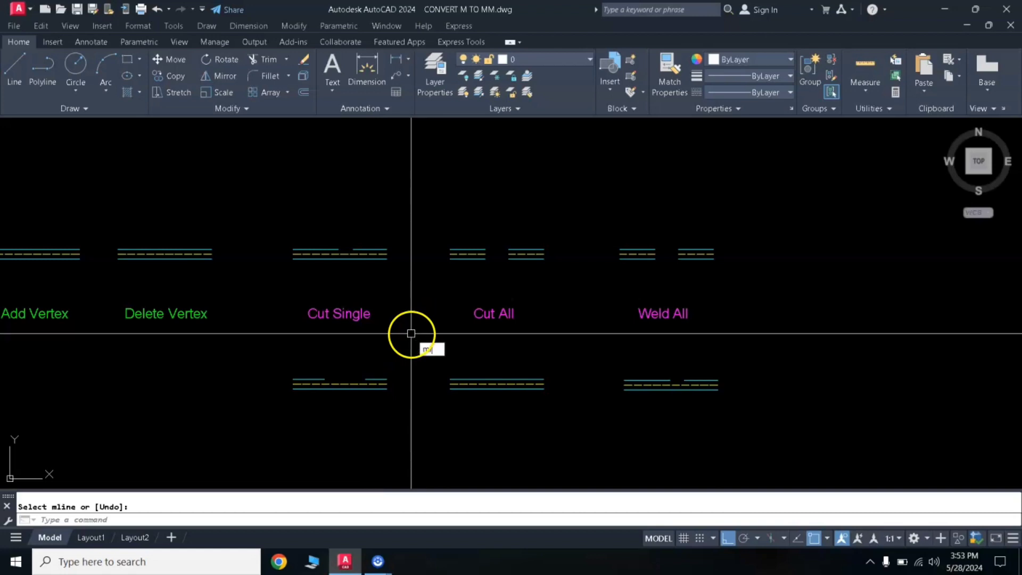
Cut through all lines of the lower Cut All multiline between two points.
{"action": "left_click", "coordinate": [450, 367]}
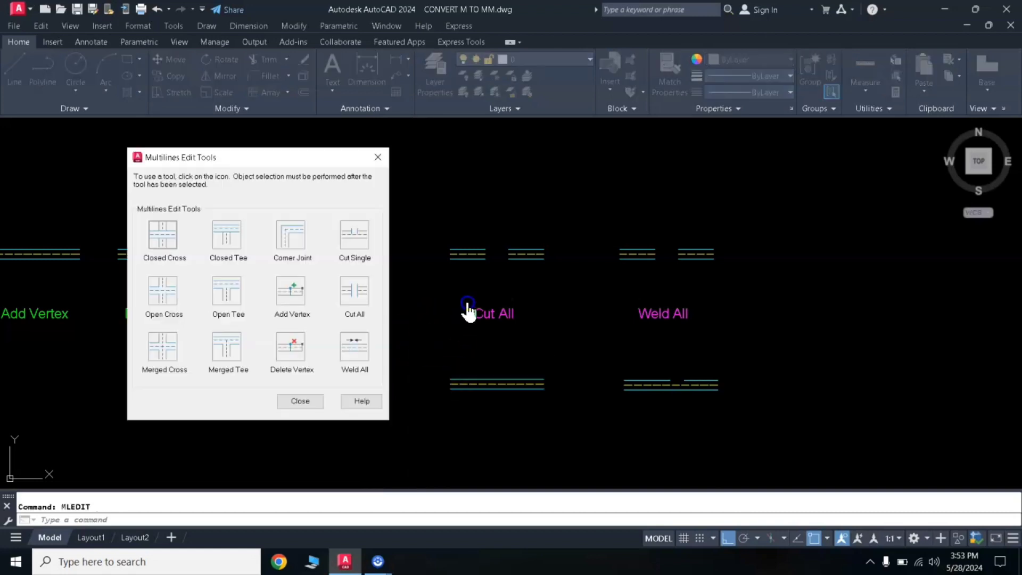
{"action": "left_click", "coordinate": [352, 295]}
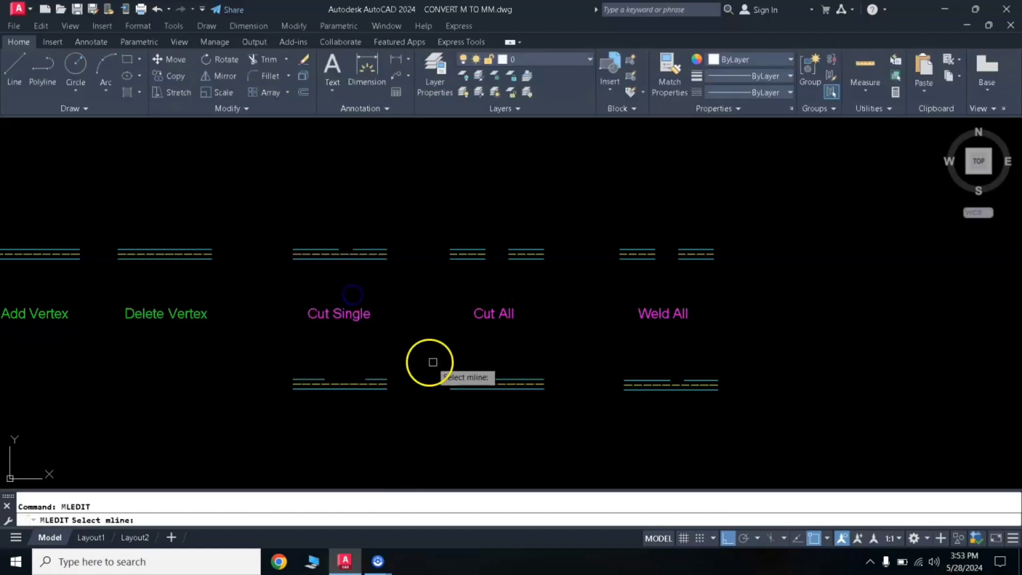
{"action": "left_click", "coordinate": [469, 379]}
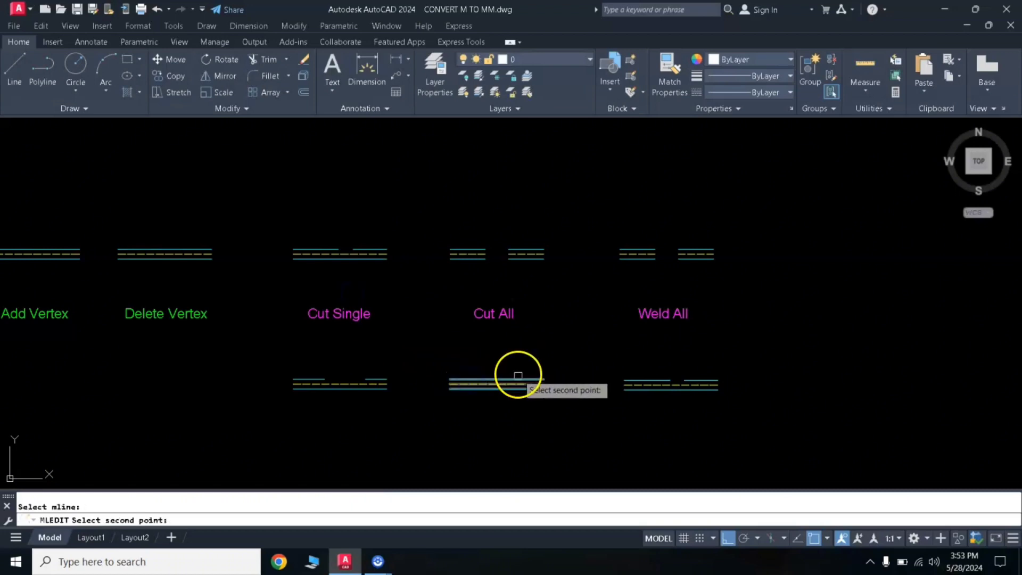
{"action": "left_click", "coordinate": [518, 381]}
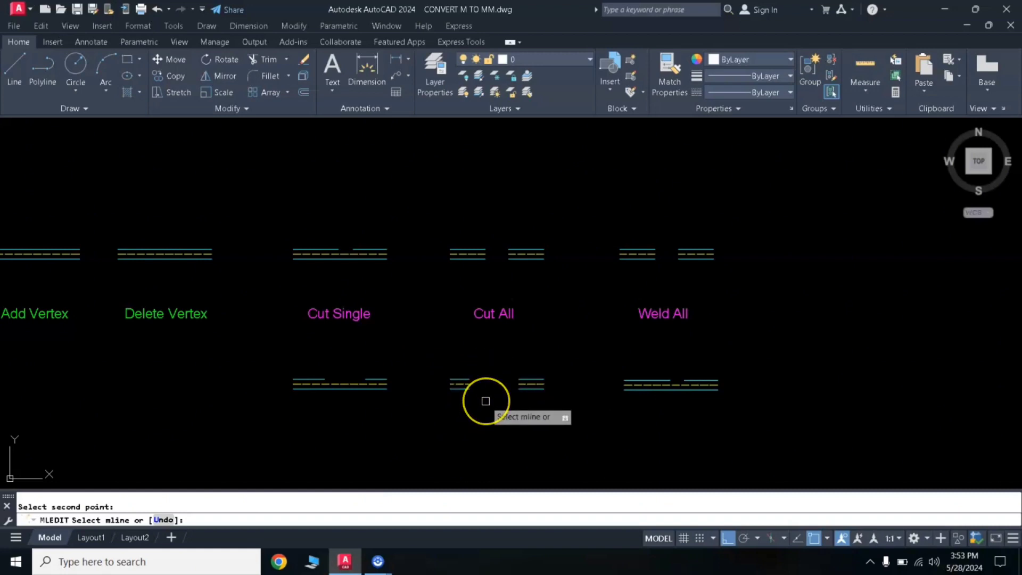
{"action": "key", "text": "Return"}
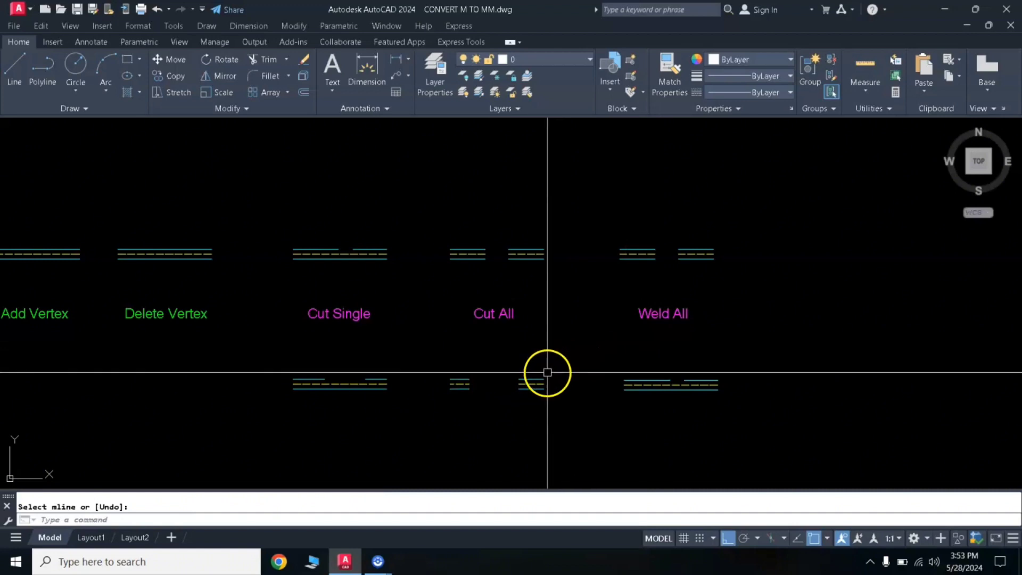
Use Weld All across the gaps in the lower Cut Single and Cut All multilines.
{"action": "type", "text": "l"}
{"action": "left_click", "coordinate": [561, 403]}
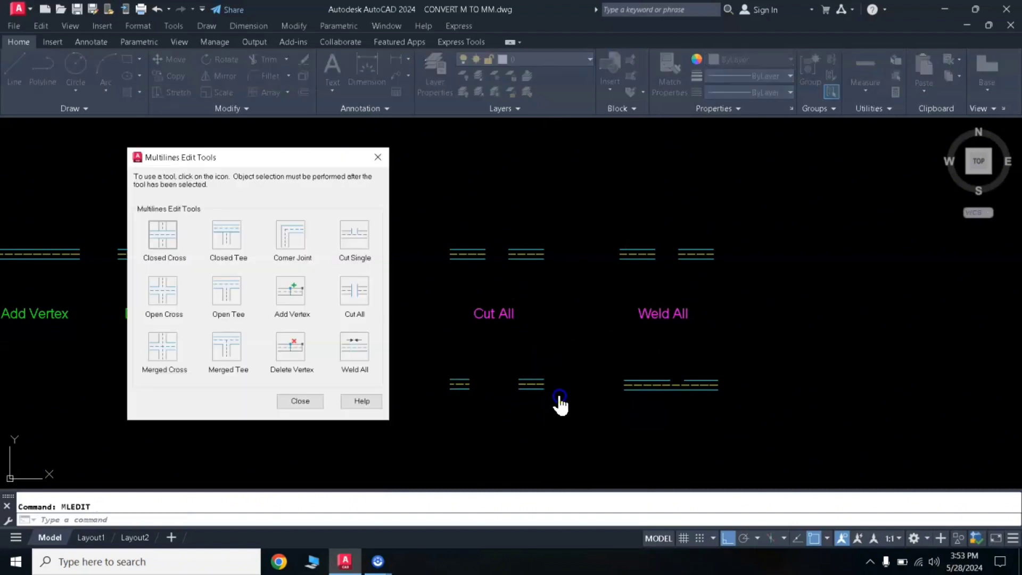
{"action": "left_click", "coordinate": [360, 349]}
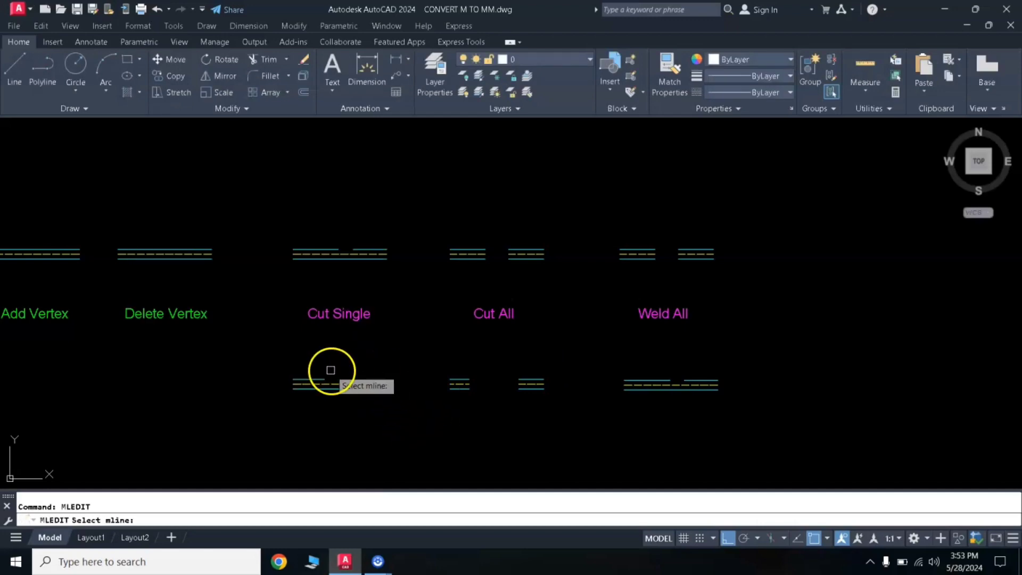
{"action": "left_click", "coordinate": [315, 378]}
{"action": "left_click", "coordinate": [370, 375]}
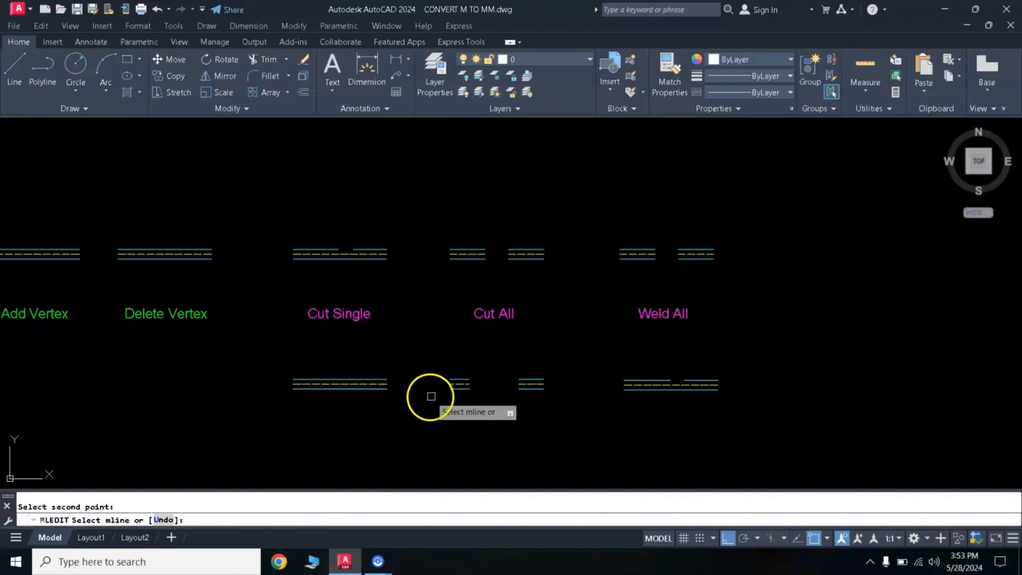
{"action": "left_click", "coordinate": [525, 380]}
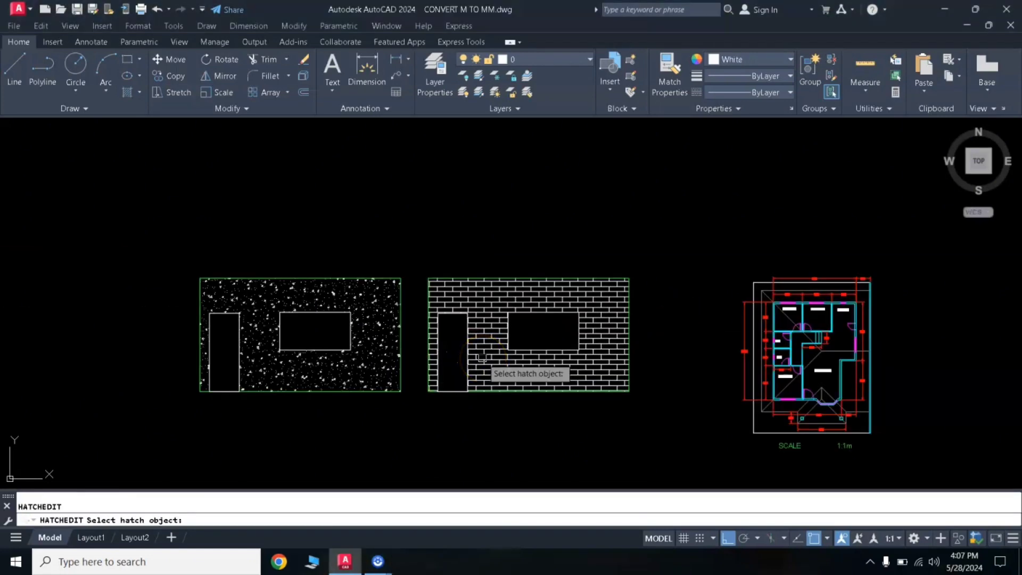
Zoom in on the concrete and brick wall hatches, selecting both briefly without changing them.
{"action": "key", "text": "Escape"}
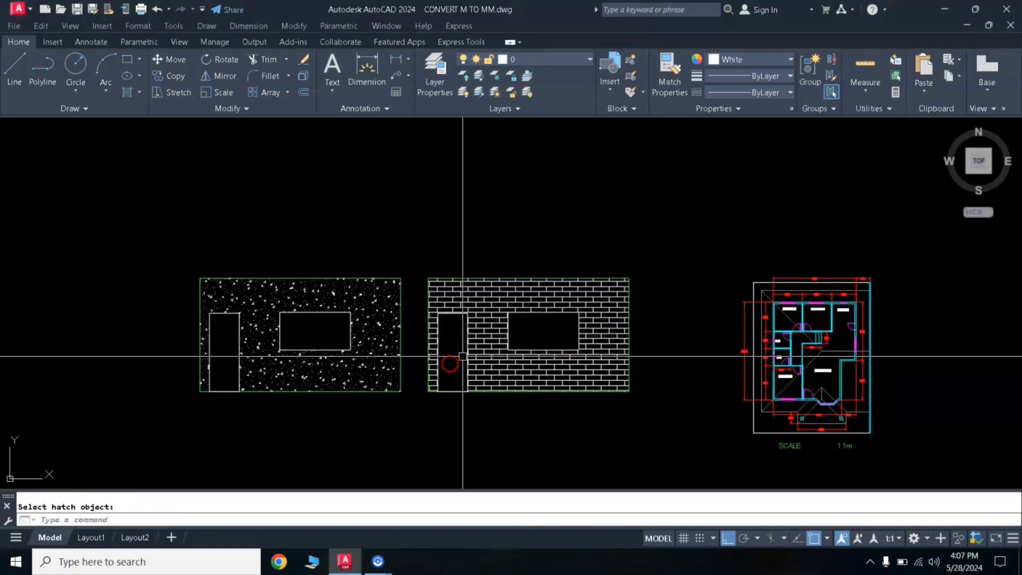
{"action": "scroll", "coordinate": [461, 356], "scroll_direction": "up", "scroll_amount": 3}
{"action": "scroll", "coordinate": [463, 356], "scroll_direction": "down", "scroll_amount": 3}
{"action": "scroll", "coordinate": [463, 356], "scroll_direction": "up", "scroll_amount": 3}
{"action": "middle_click_drag", "start_coordinate": [461, 337], "coordinate": [541, 345]}
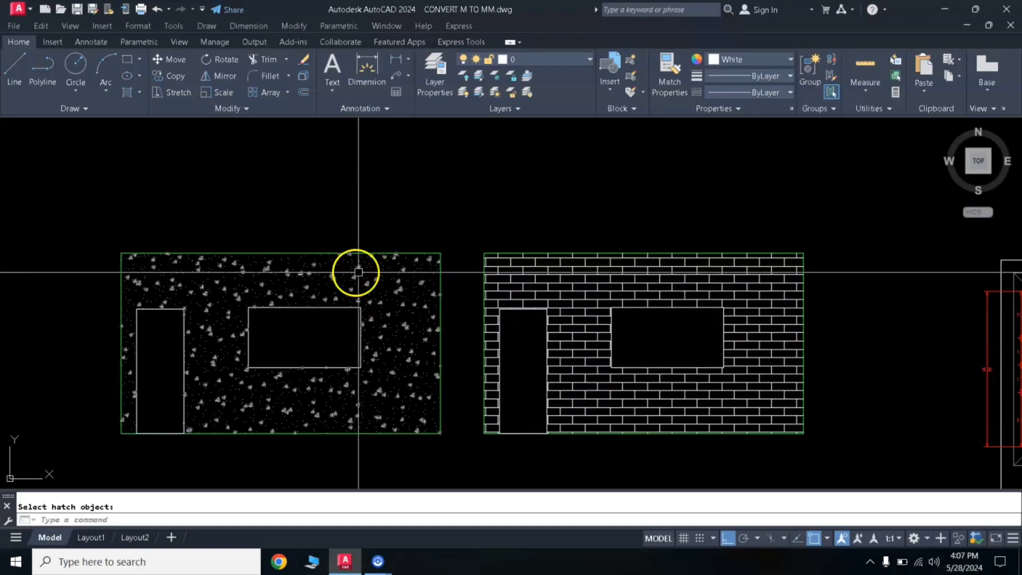
{"action": "left_click", "coordinate": [597, 288]}
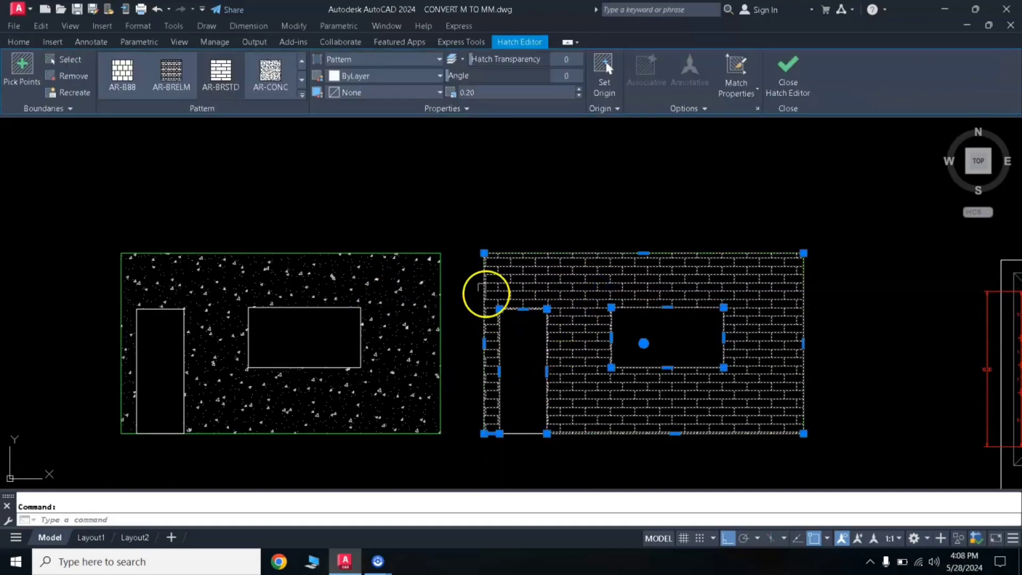
{"action": "left_click", "coordinate": [397, 287]}
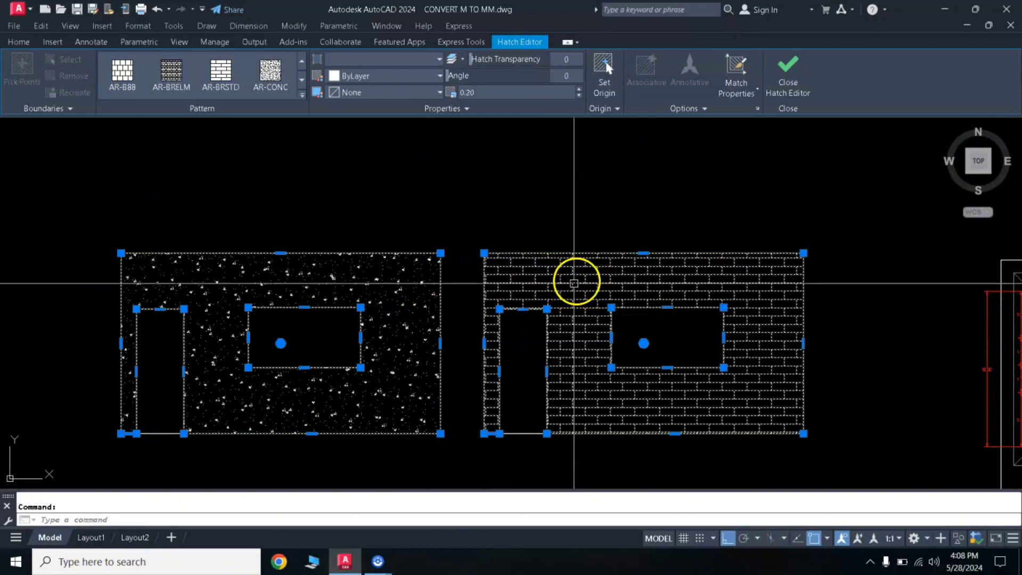
{"action": "key", "text": "Escape"}
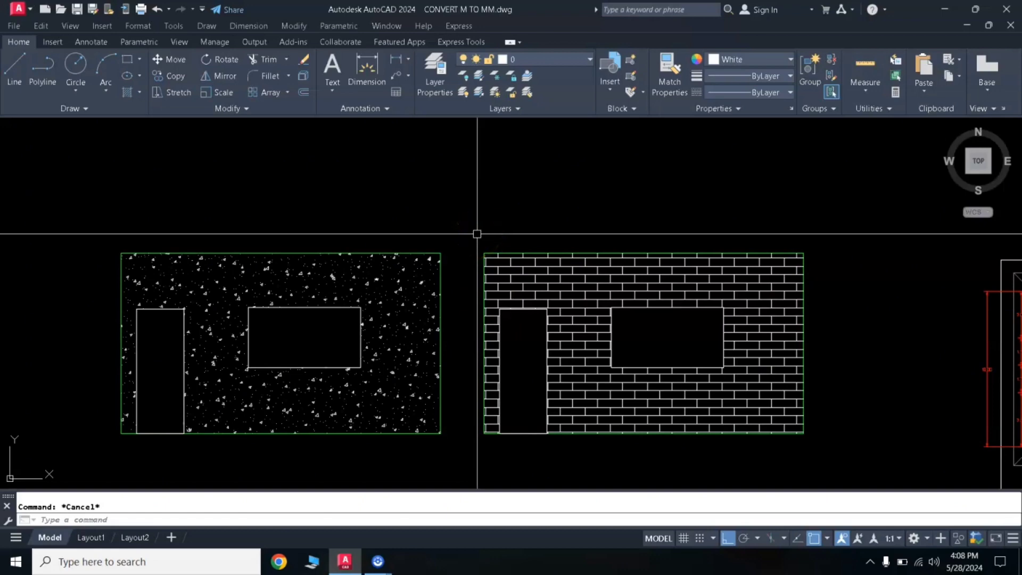
Change the concrete wall's AR-CONC hatch colour to Cyan with HATCHEDIT.
{"action": "type", "text": "HE"}
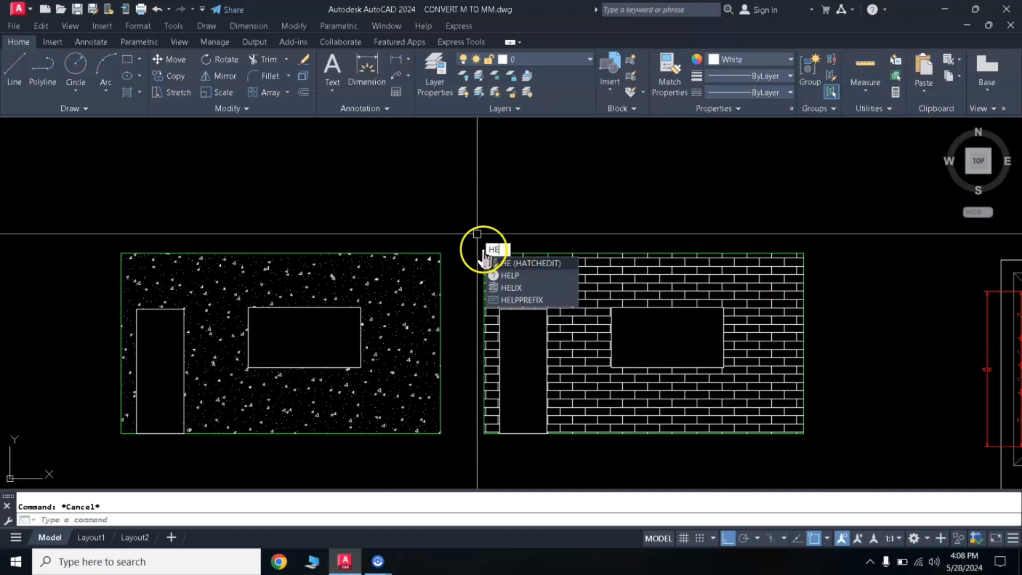
{"action": "left_click", "coordinate": [522, 265]}
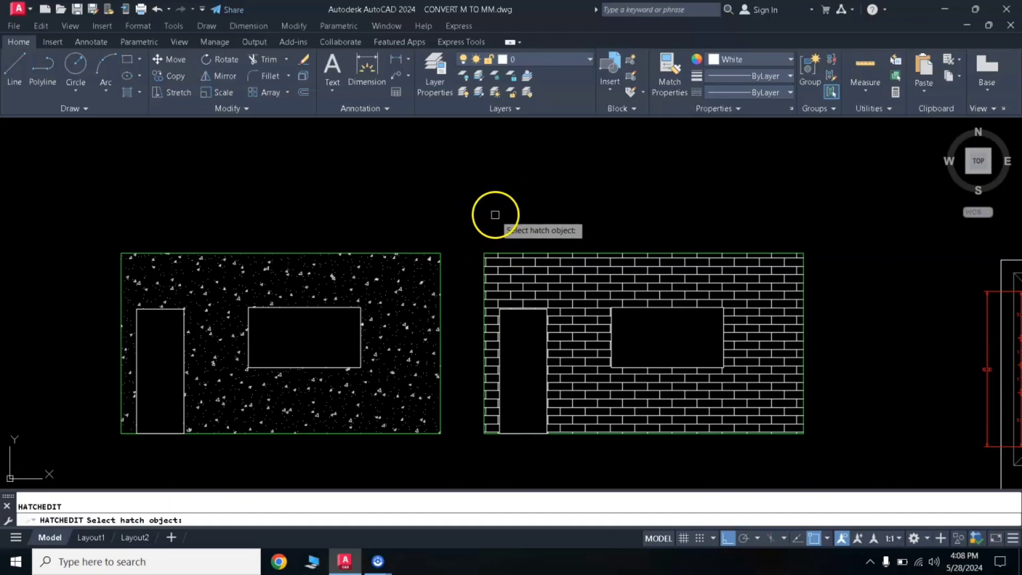
{"action": "left_click", "coordinate": [406, 288]}
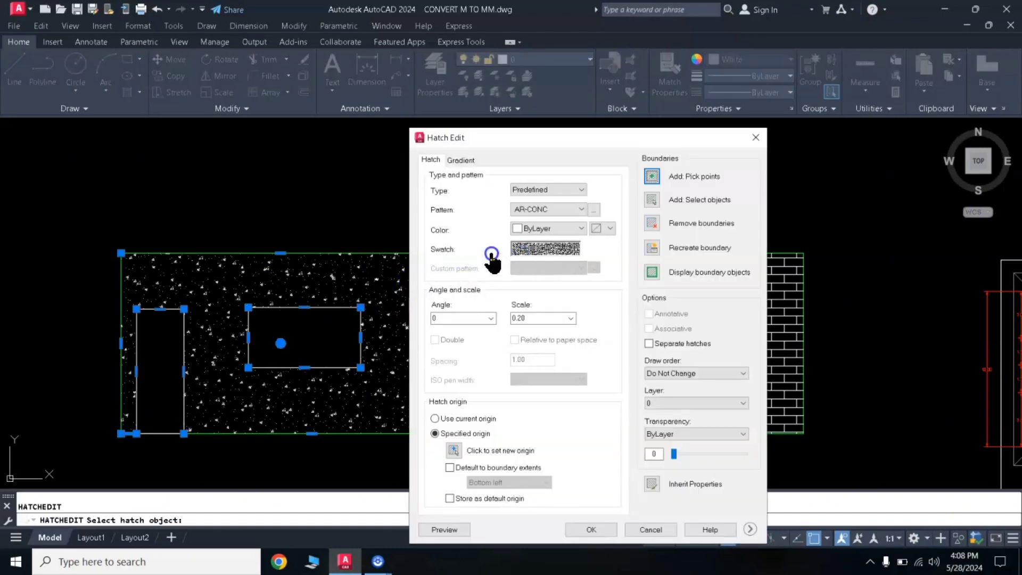
{"action": "left_click", "coordinate": [533, 229]}
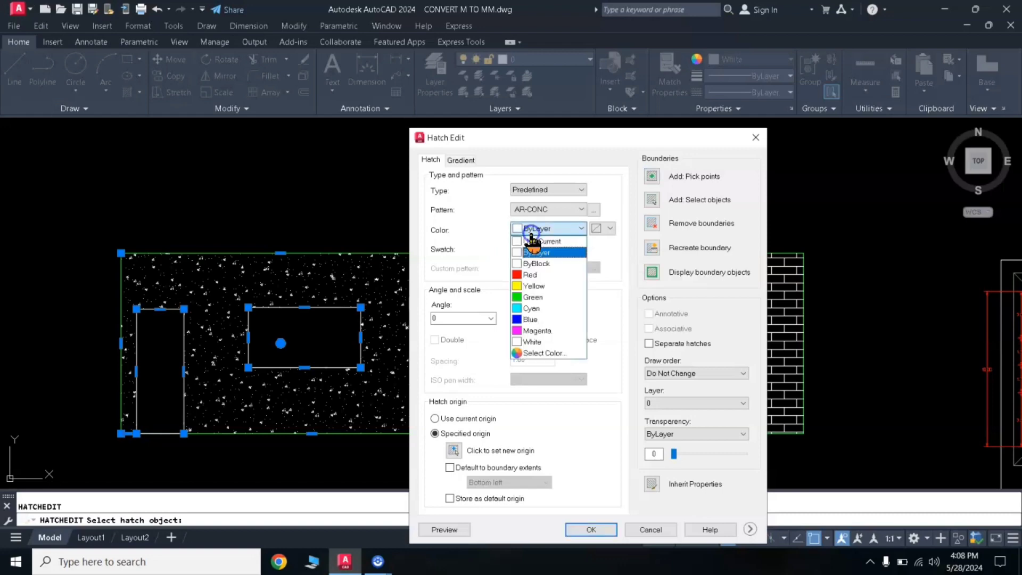
{"action": "left_click", "coordinate": [534, 312]}
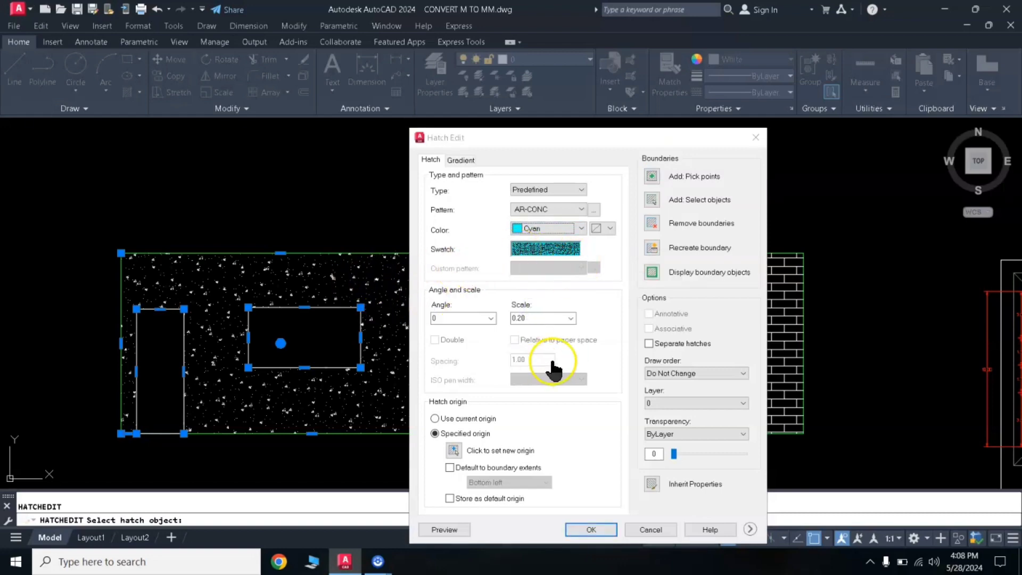
{"action": "left_click", "coordinate": [585, 530]}
{"action": "type", "text": "H"}
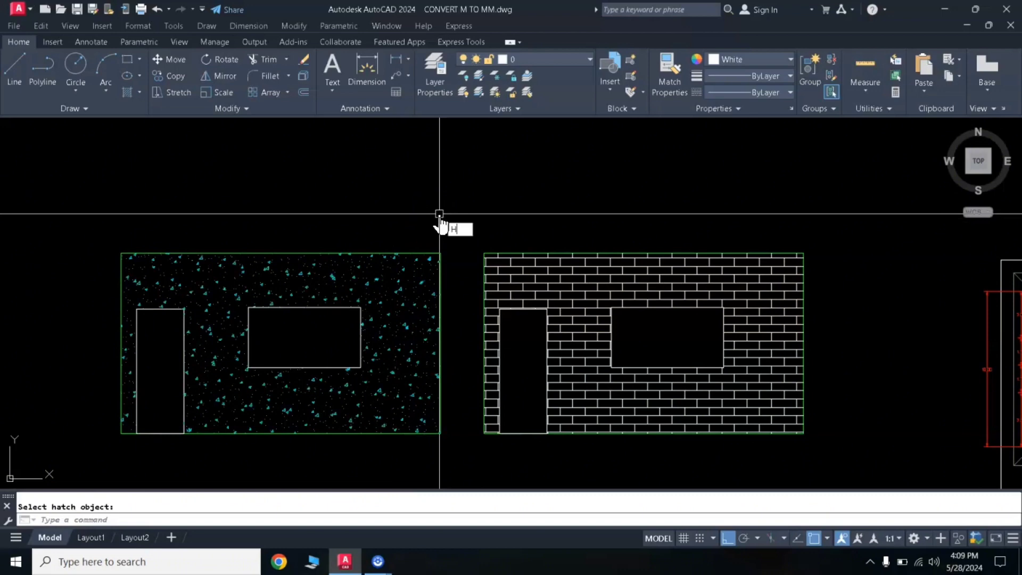
Recolour the brick wall's AR-BRSTD hatch to Magenta with a scale of 3.
{"action": "type", "text": "E"}
{"action": "key", "text": "Return"}
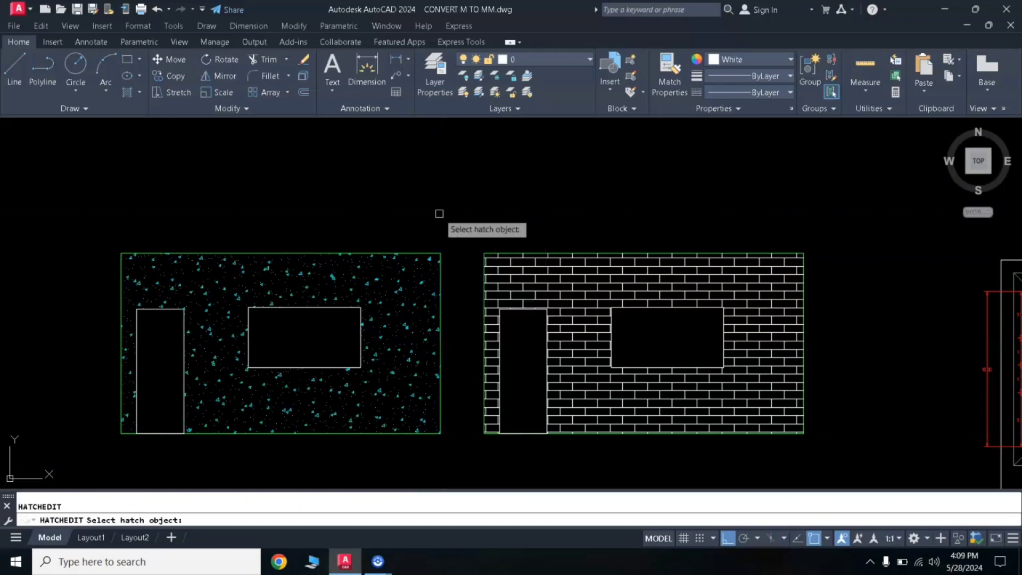
{"action": "left_click", "coordinate": [571, 284]}
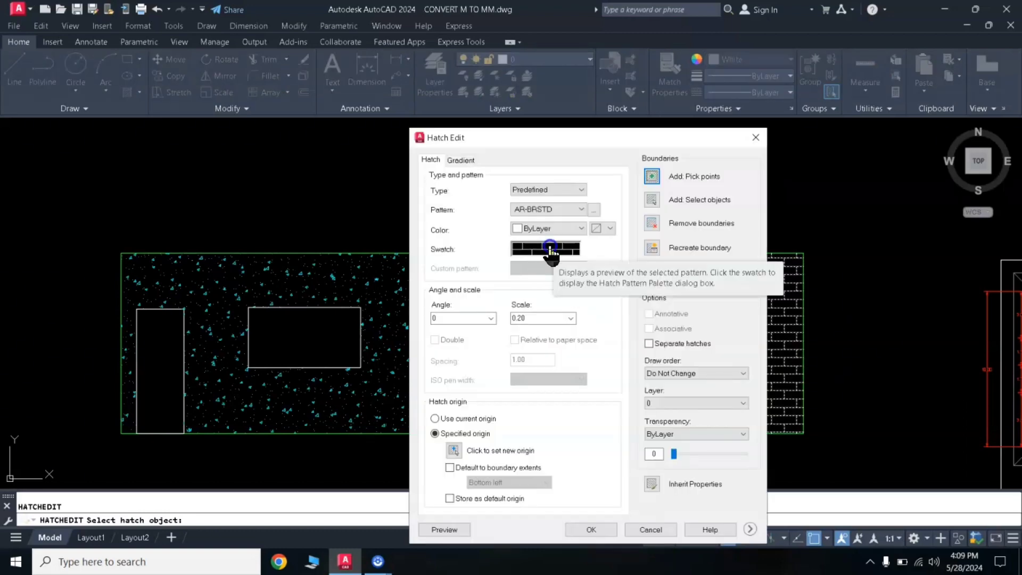
{"action": "left_click", "coordinate": [525, 317]}
{"action": "type", "text": "3"}
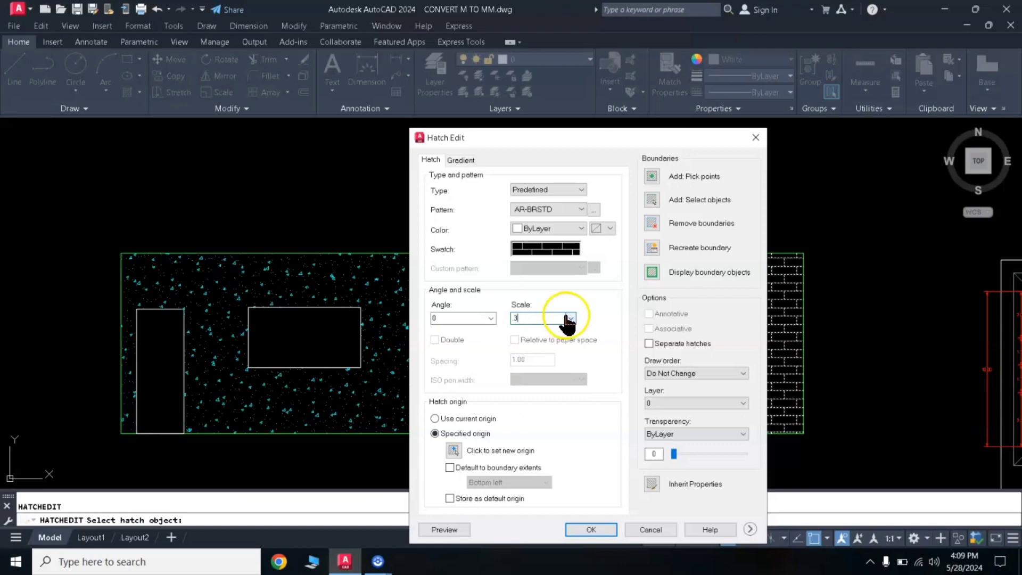
{"action": "left_click", "coordinate": [543, 234]}
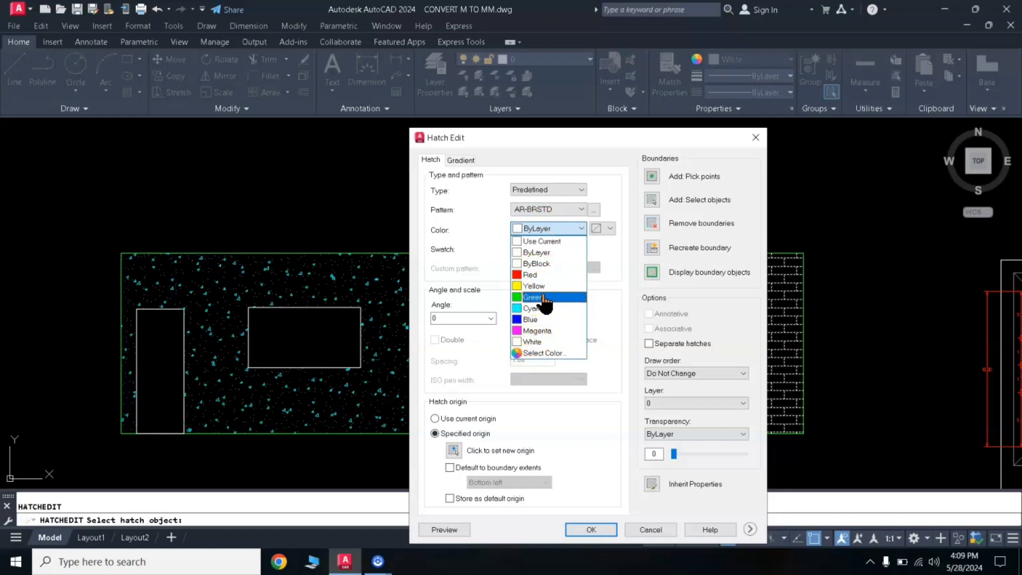
{"action": "left_click", "coordinate": [537, 330]}
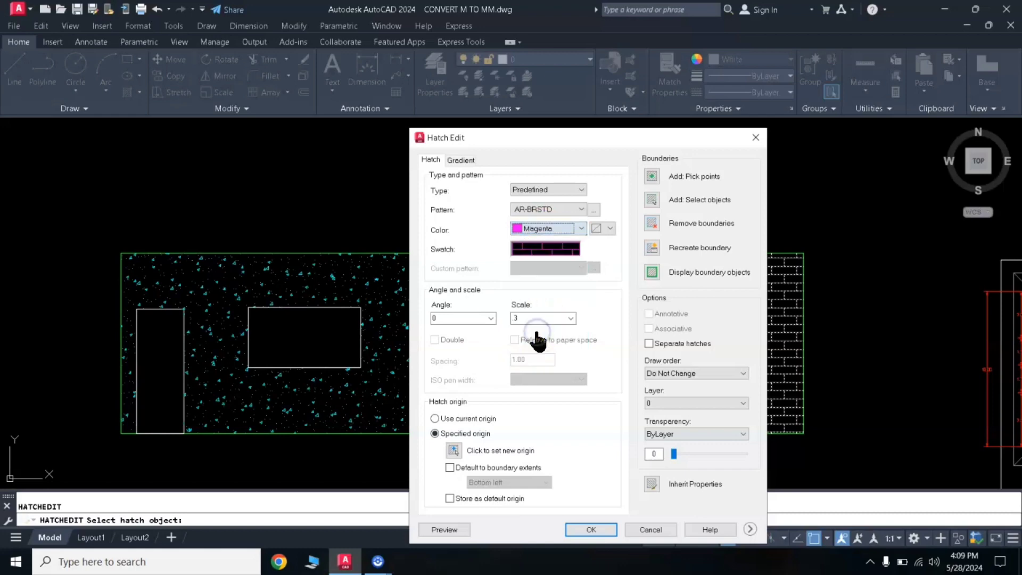
{"action": "left_click", "coordinate": [591, 529]}
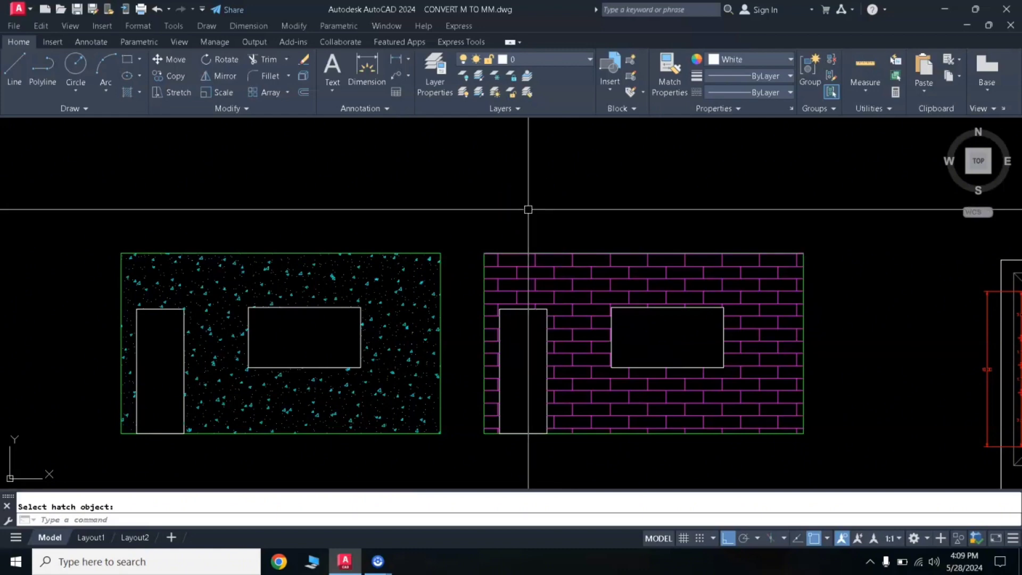
Preview the brick hatch at angle 45 and scale 0.30, then reset the angle to 0.
{"action": "type", "text": "HE"}
{"action": "key", "text": "Return"}
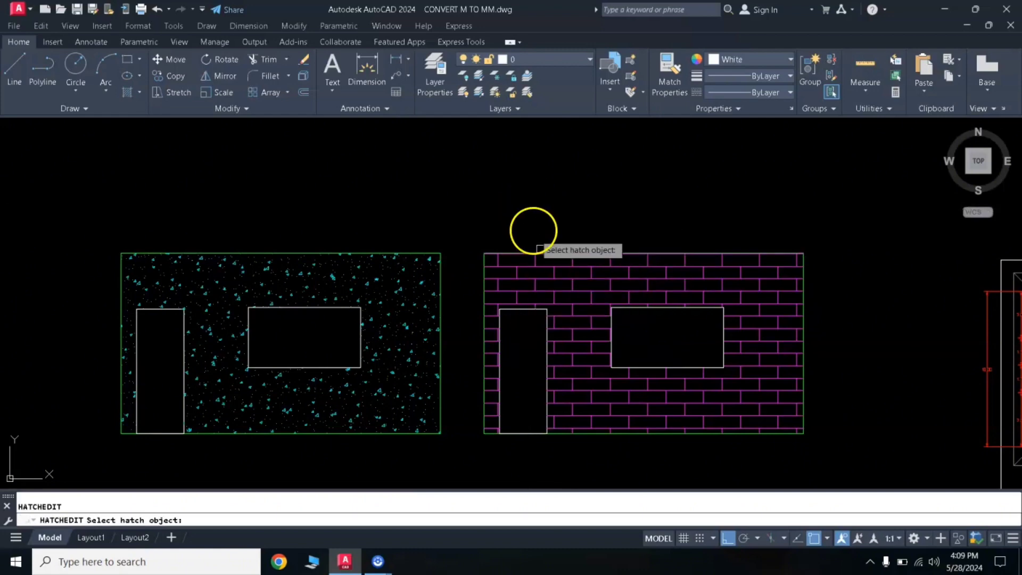
{"action": "left_click", "coordinate": [560, 277]}
{"action": "type", "text": "45"}
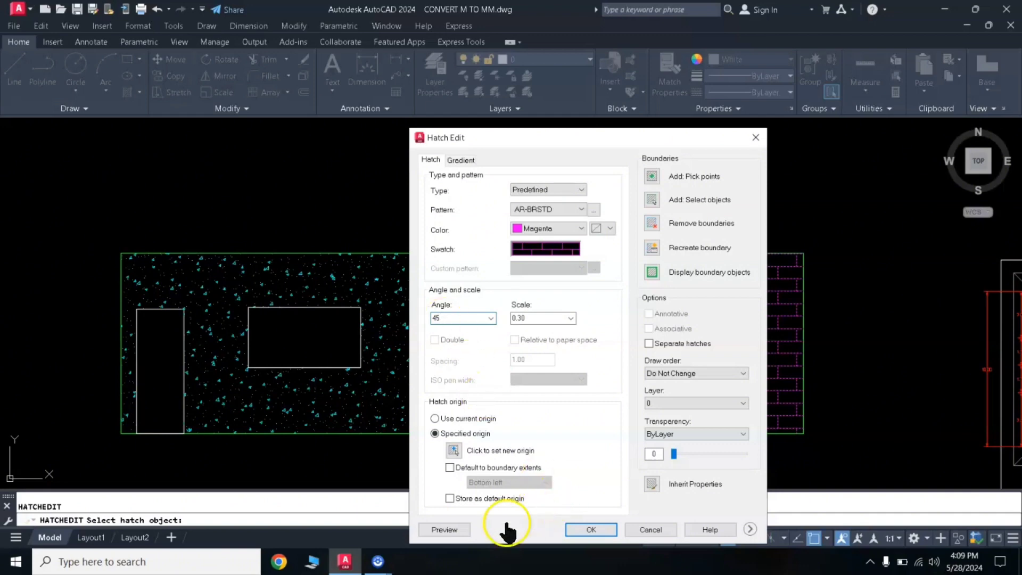
{"action": "left_click", "coordinate": [445, 531]}
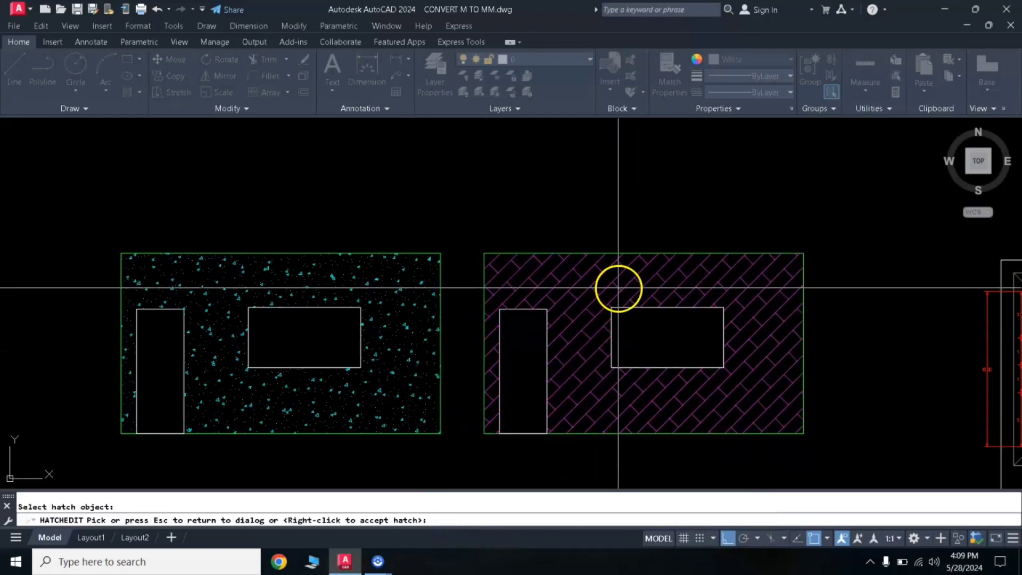
{"action": "left_click", "coordinate": [619, 288]}
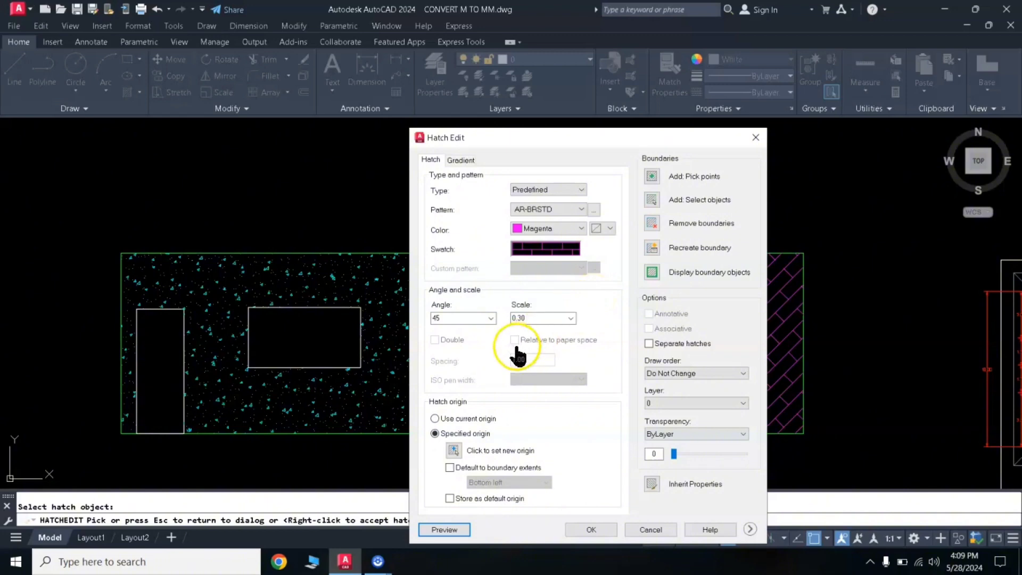
{"action": "double_click", "coordinate": [447, 319]}
{"action": "type", "text": "0"}
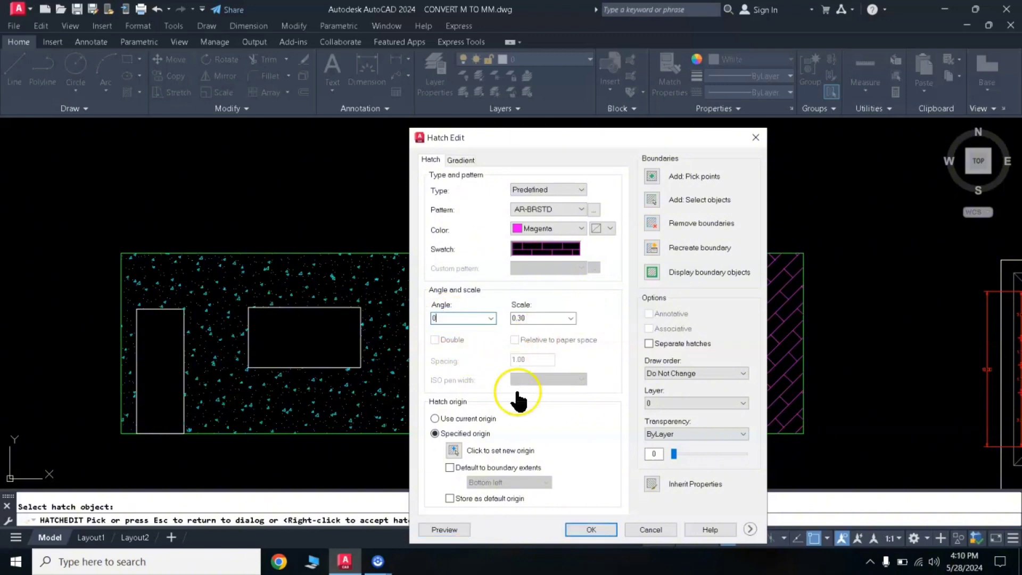
{"action": "left_click", "coordinate": [445, 530]}
{"action": "left_click", "coordinate": [588, 292]}
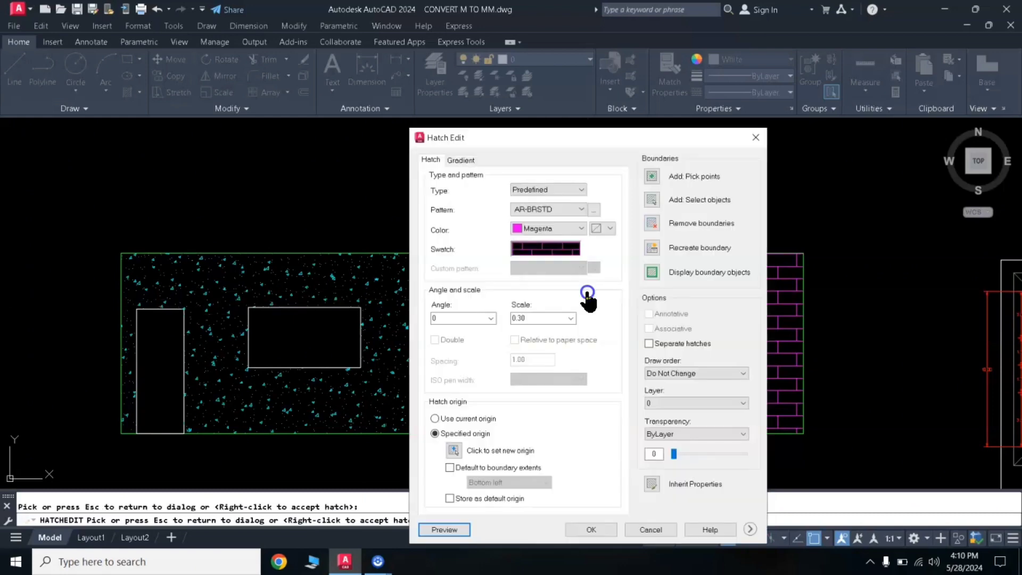
Pick AR-HBONE from Other Predefined patterns, set scale 1, and preview the herringbone.
{"action": "left_click", "coordinate": [543, 250]}
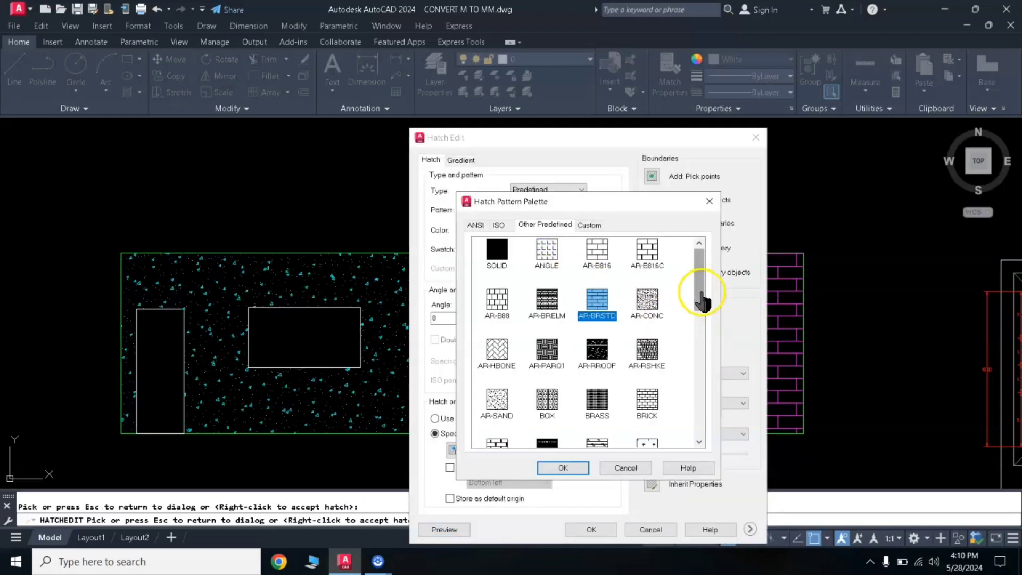
{"action": "mouse_move", "coordinate": [697, 295]}
{"action": "left_mouse_down"}
{"action": "mouse_move", "coordinate": [704, 407]}
{"action": "mouse_move", "coordinate": [712, 299]}
{"action": "left_mouse_up"}
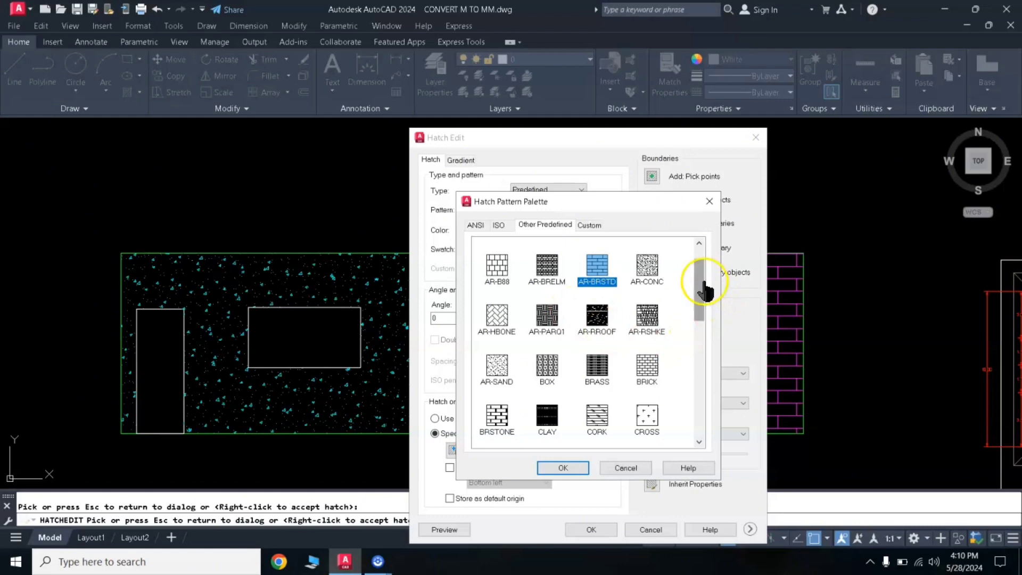
{"action": "left_click", "coordinate": [497, 317]}
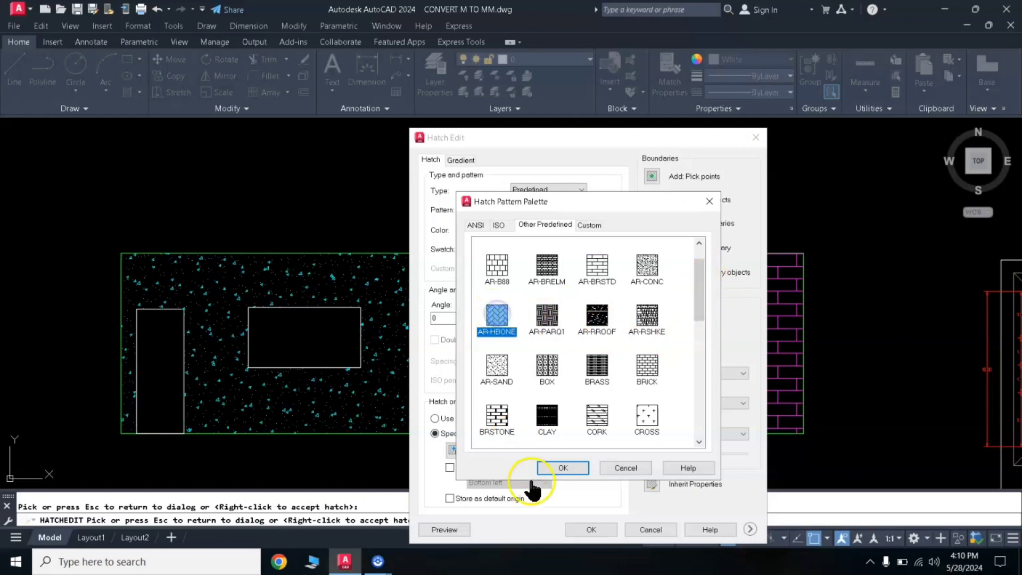
{"action": "left_click", "coordinate": [558, 469]}
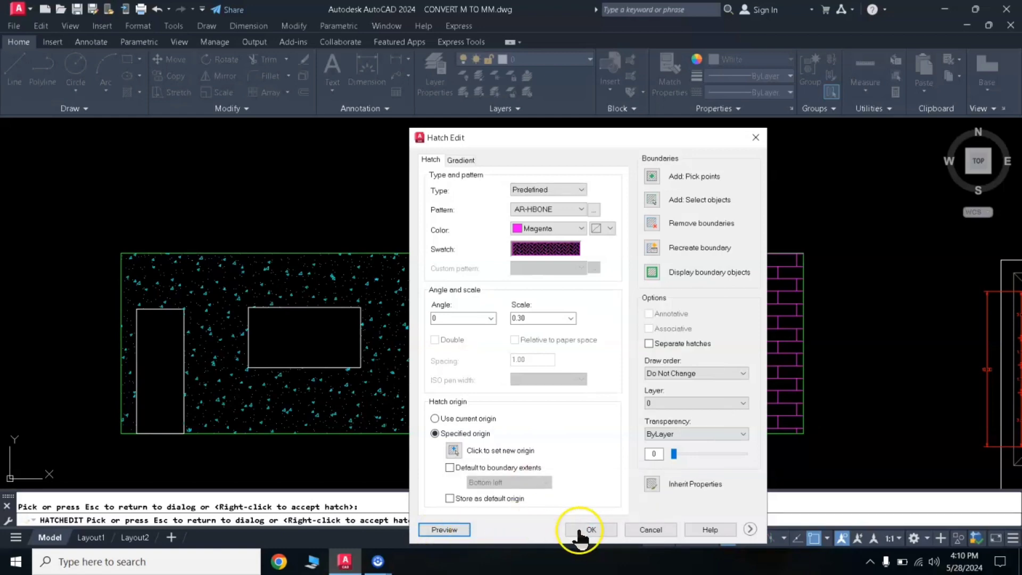
{"action": "left_click", "coordinate": [435, 530]}
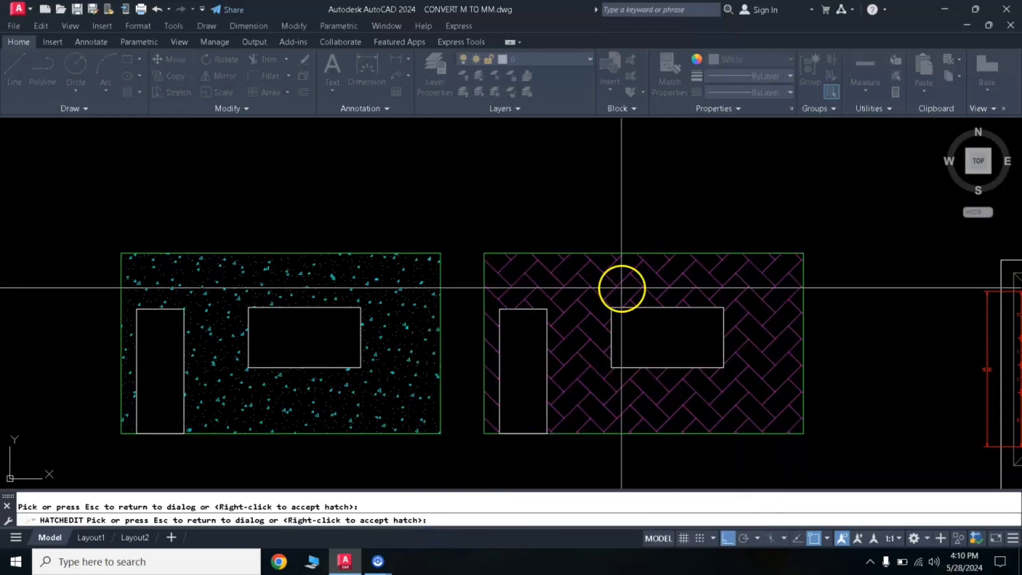
{"action": "left_click", "coordinate": [574, 299]}
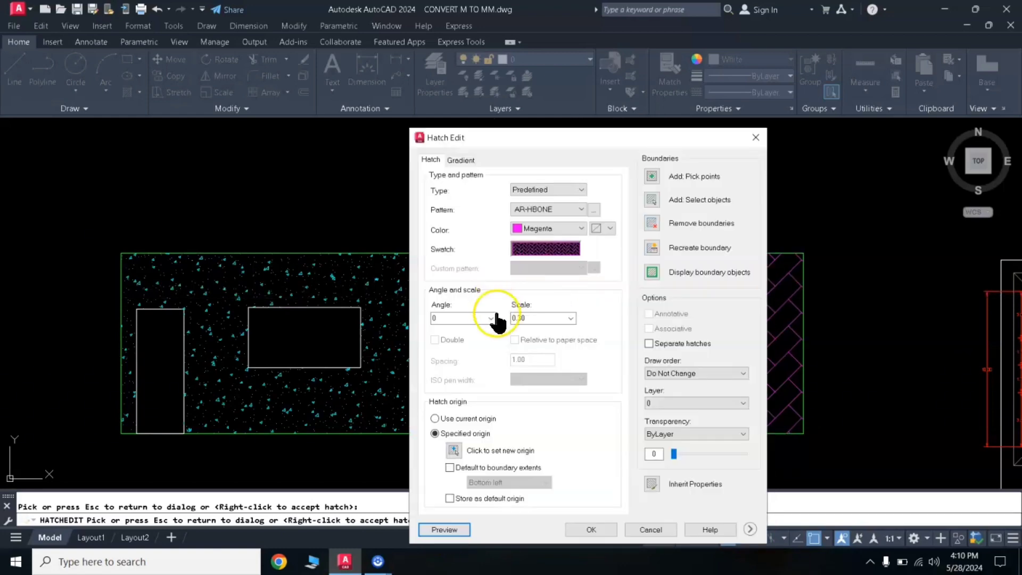
{"action": "double_click", "coordinate": [542, 317]}
{"action": "type", "text": "1"}
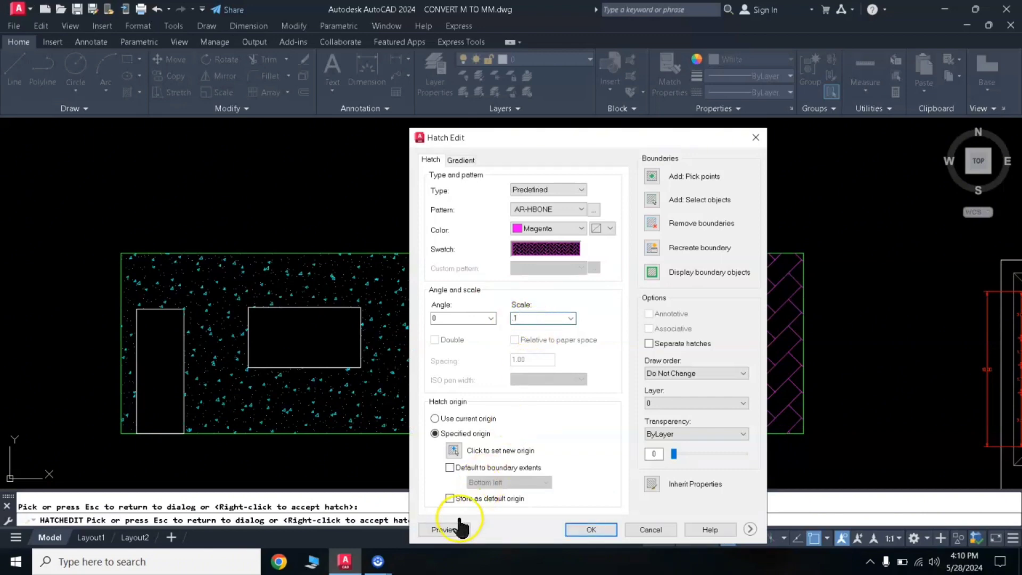
{"action": "left_click", "coordinate": [445, 530]}
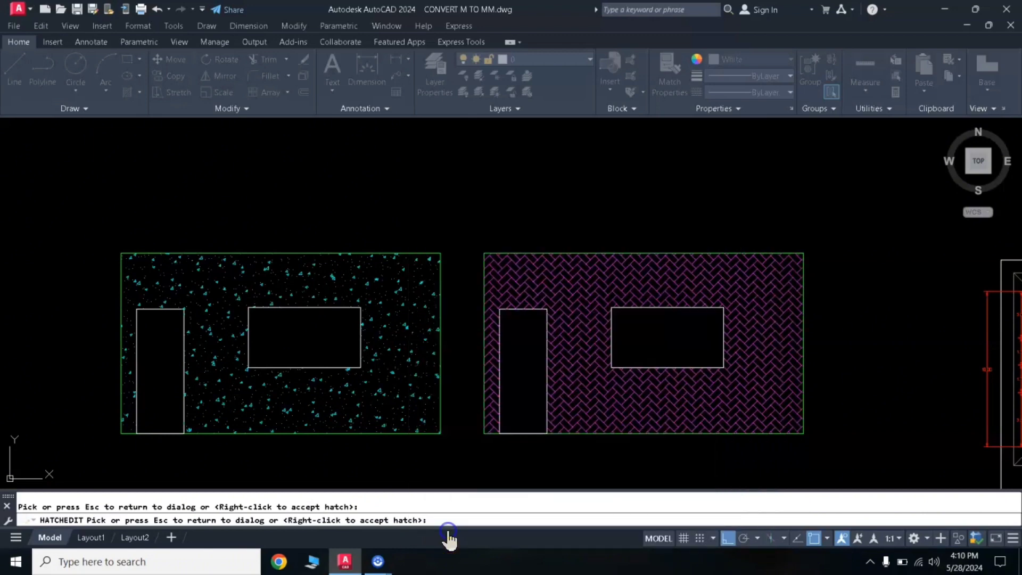
Accept the previewed magenta AR-HBONE herringbone hatch on the brick wall.
{"action": "left_click", "coordinate": [610, 281]}
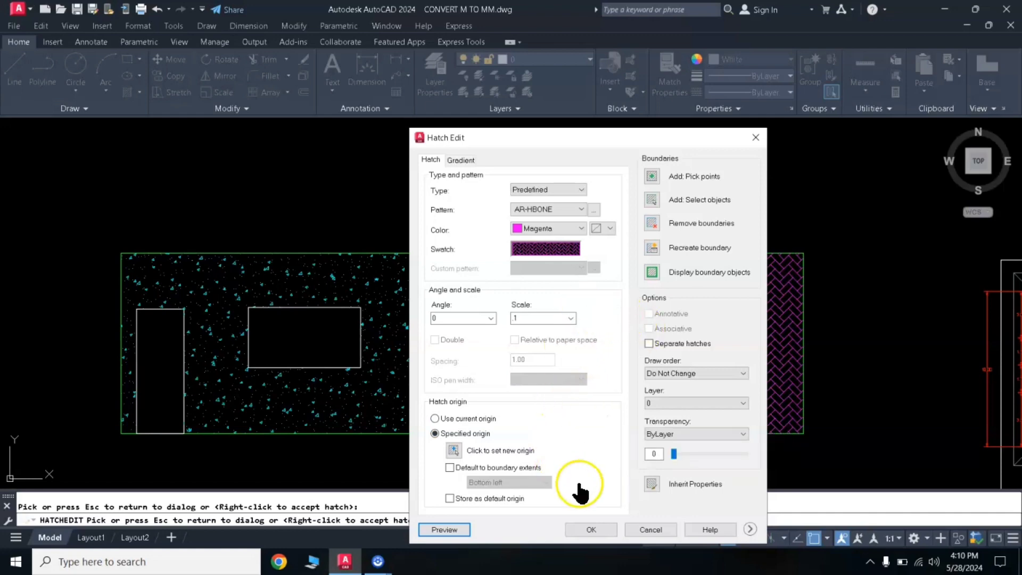
{"action": "left_click", "coordinate": [592, 530]}
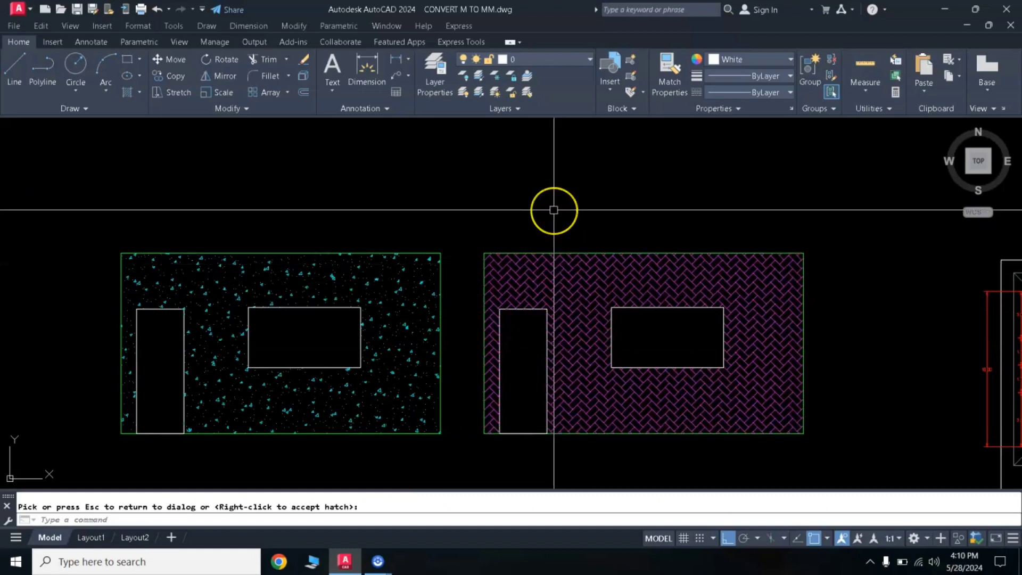
{"action": "left_click", "coordinate": [517, 198]}
{"action": "type", "text": "M"}
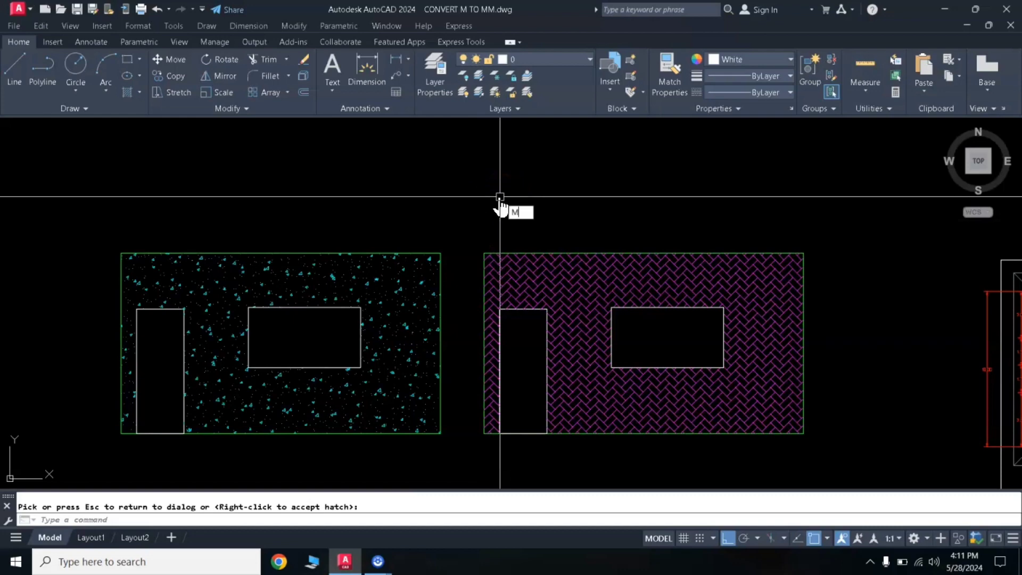
Copy the right wall's magenta herringbone hatch properties onto the left wall hatch with MATCHPROP.
{"action": "type", "text": "a"}
{"action": "key", "text": "Return"}
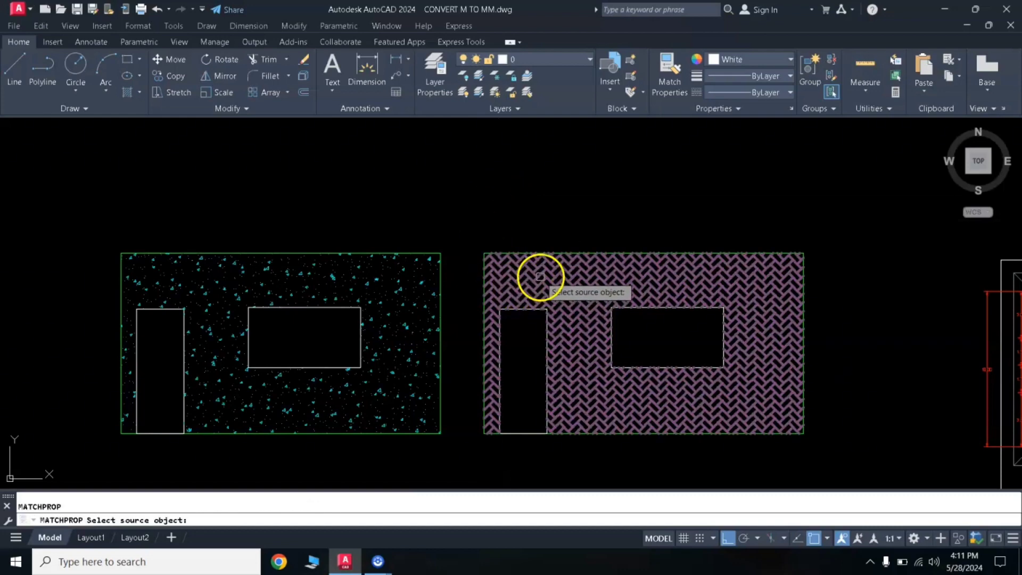
{"action": "left_click", "coordinate": [540, 276]}
{"action": "left_click", "coordinate": [381, 286]}
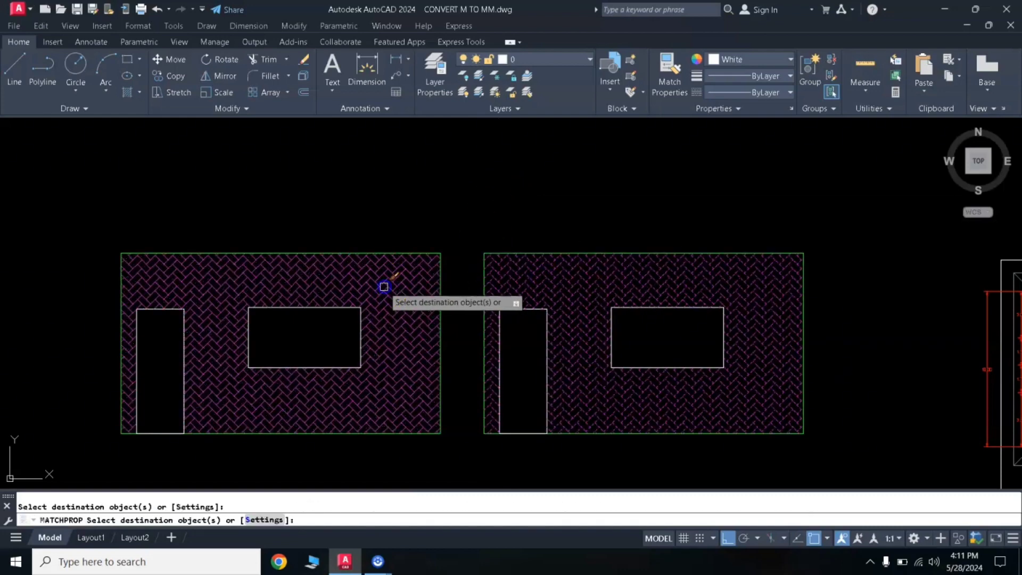
{"action": "right_click", "coordinate": [461, 208]}
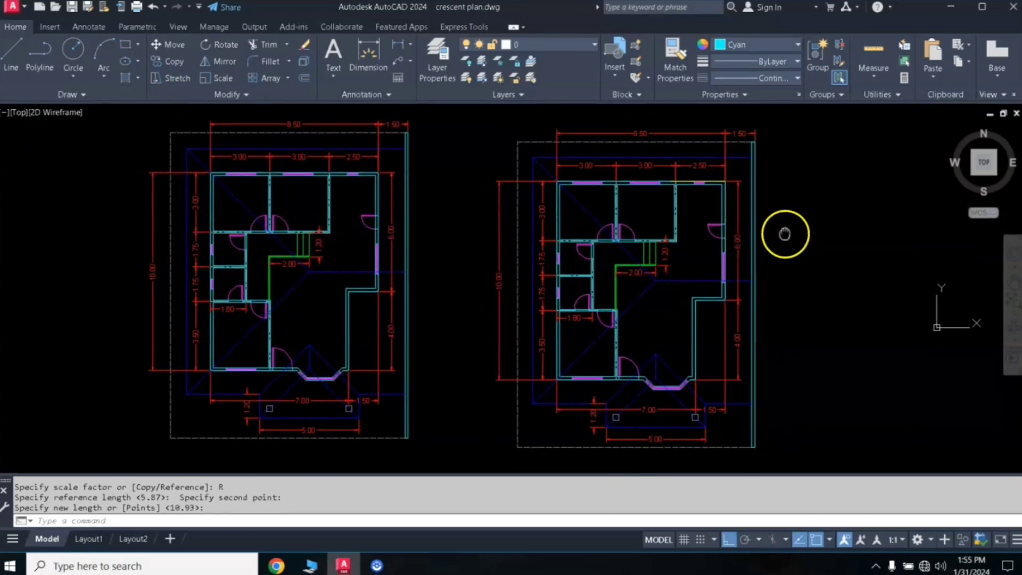
{"action": "scroll", "coordinate": [785, 237], "scroll_direction": "up", "scroll_amount": 1}
{"action": "scroll", "coordinate": [742, 233], "scroll_direction": "up", "scroll_amount": 3}
{"action": "scroll", "coordinate": [635, 253], "scroll_direction": "down", "scroll_amount": 2}
{"action": "scroll", "coordinate": [650, 234], "scroll_direction": "up", "scroll_amount": 2}
{"action": "scroll", "coordinate": [659, 257], "scroll_direction": "down", "scroll_amount": 2}
{"action": "scroll", "coordinate": [660, 258], "scroll_direction": "up", "scroll_amount": 2}
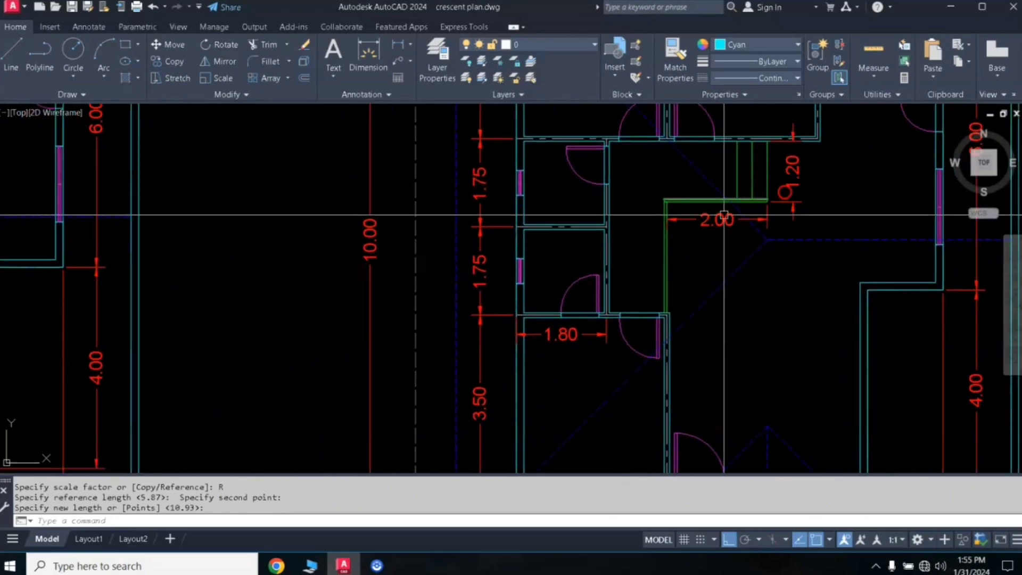
{"action": "scroll", "coordinate": [659, 257], "scroll_direction": "up", "scroll_amount": 2}
{"action": "scroll", "coordinate": [662, 252], "scroll_direction": "down", "scroll_amount": 2}
{"action": "scroll", "coordinate": [662, 252], "scroll_direction": "down", "scroll_amount": 2}
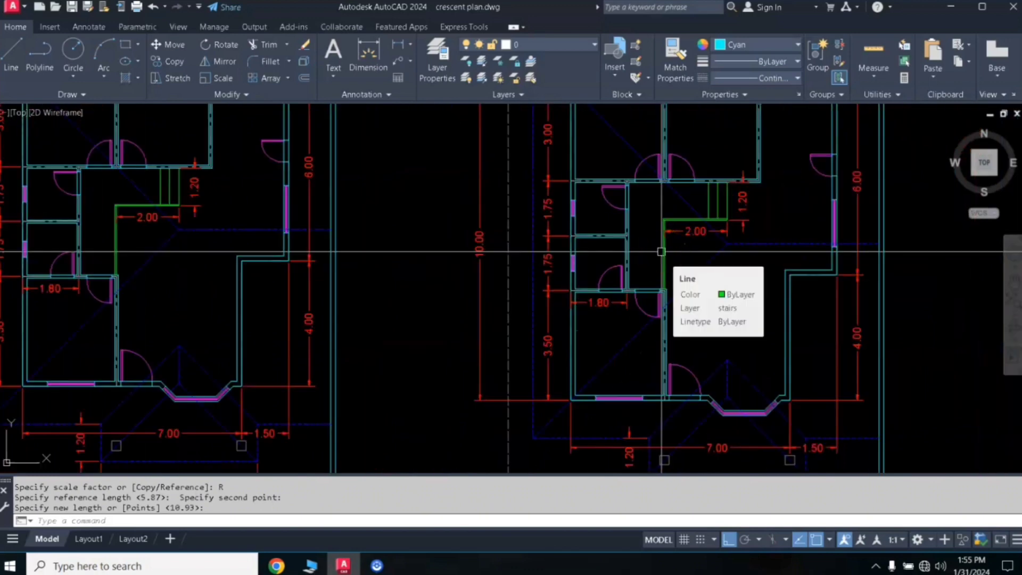
{"action": "scroll", "coordinate": [628, 269], "scroll_direction": "up", "scroll_amount": 3}
{"action": "scroll", "coordinate": [631, 265], "scroll_direction": "down", "scroll_amount": 5}
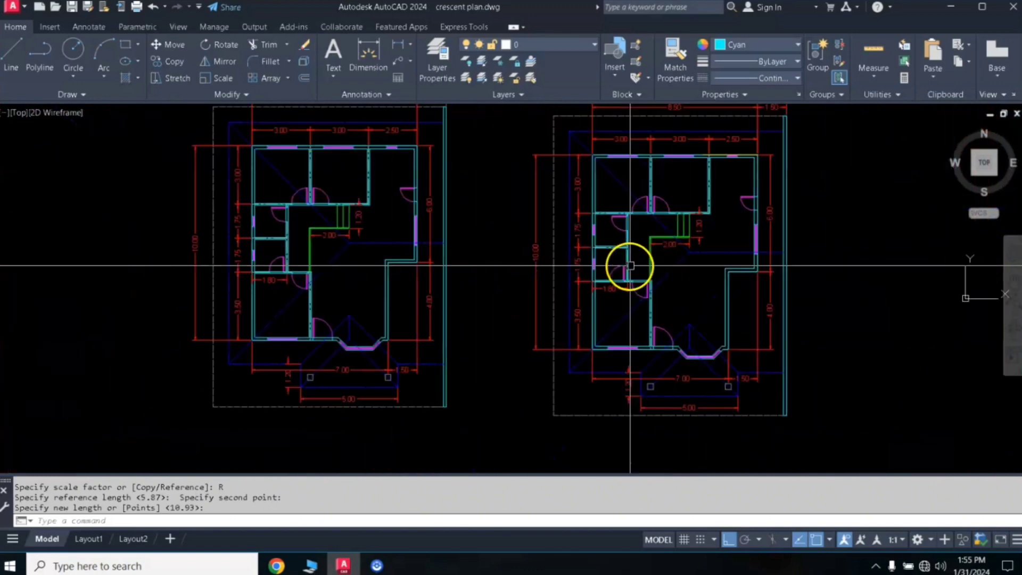
{"action": "middle_click_drag", "start_coordinate": [638, 257], "coordinate": [638, 292]}
{"action": "scroll", "coordinate": [655, 267], "scroll_direction": "up", "scroll_amount": 4}
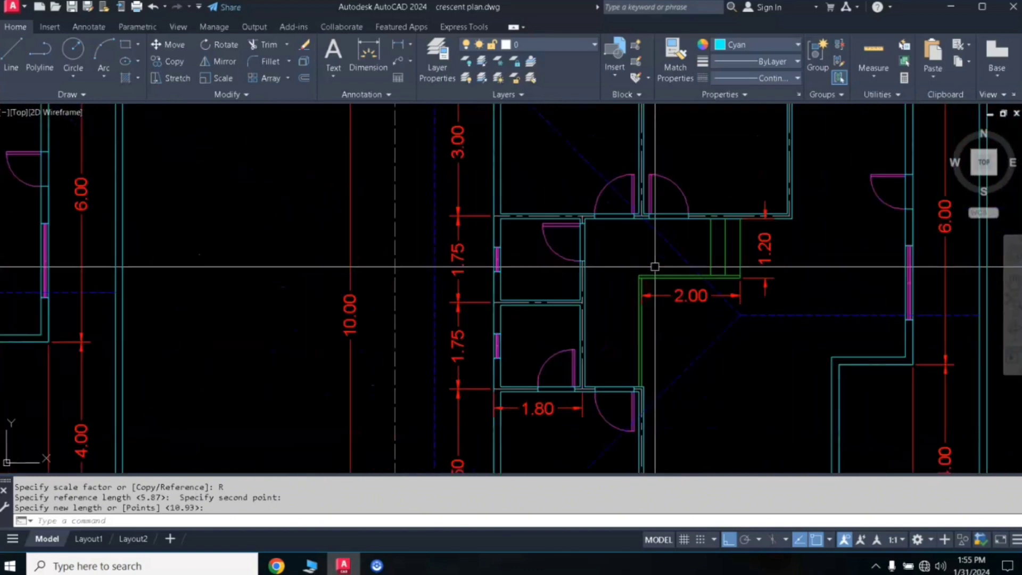
{"action": "scroll", "coordinate": [730, 228], "scroll_direction": "down", "scroll_amount": 1}
{"action": "scroll", "coordinate": [753, 280], "scroll_direction": "down", "scroll_amount": 1}
{"action": "middle_click_drag", "start_coordinate": [621, 283], "coordinate": [651, 331]}
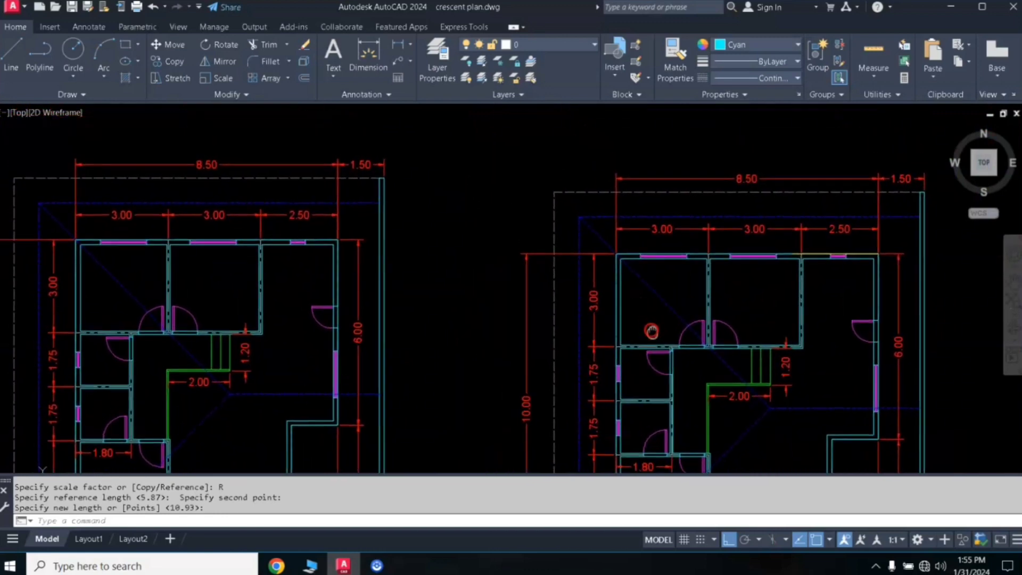